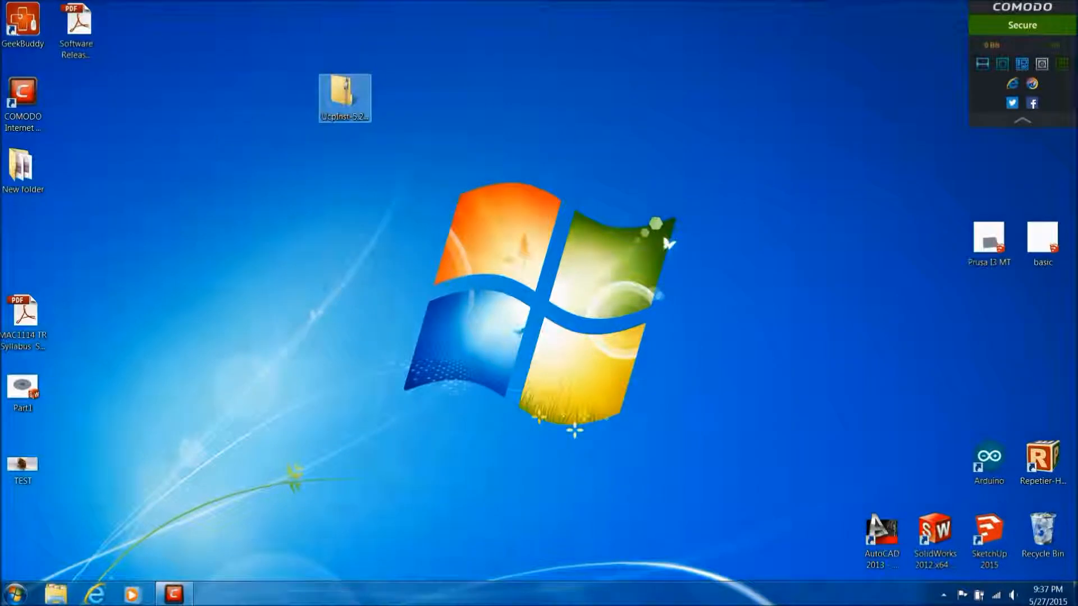
- Extract the UcpInst-5.27.48.5(x64) archive to the Desktop and place the extracted installer and release notes PDF beside it
{"action": "right_click", "coordinate": [333, 113]}
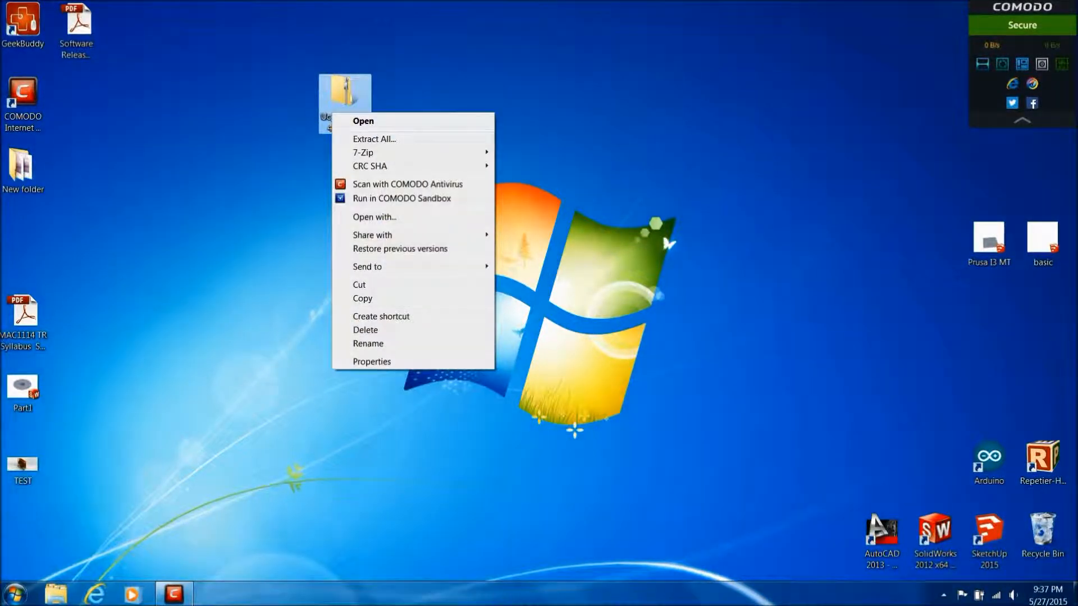
{"action": "left_click", "coordinate": [374, 139]}
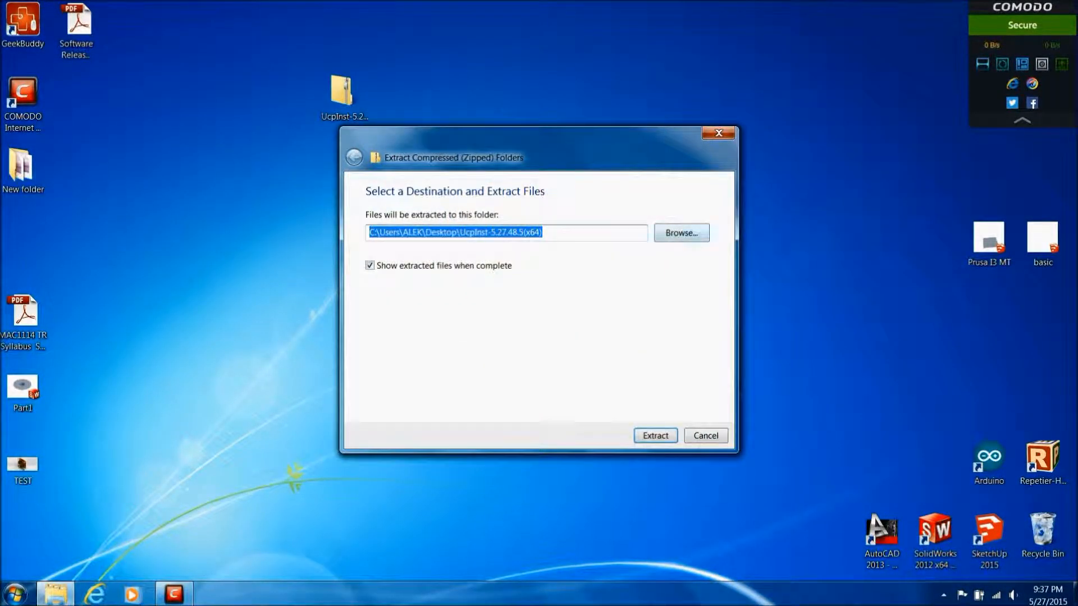
{"action": "left_click", "coordinate": [681, 233]}
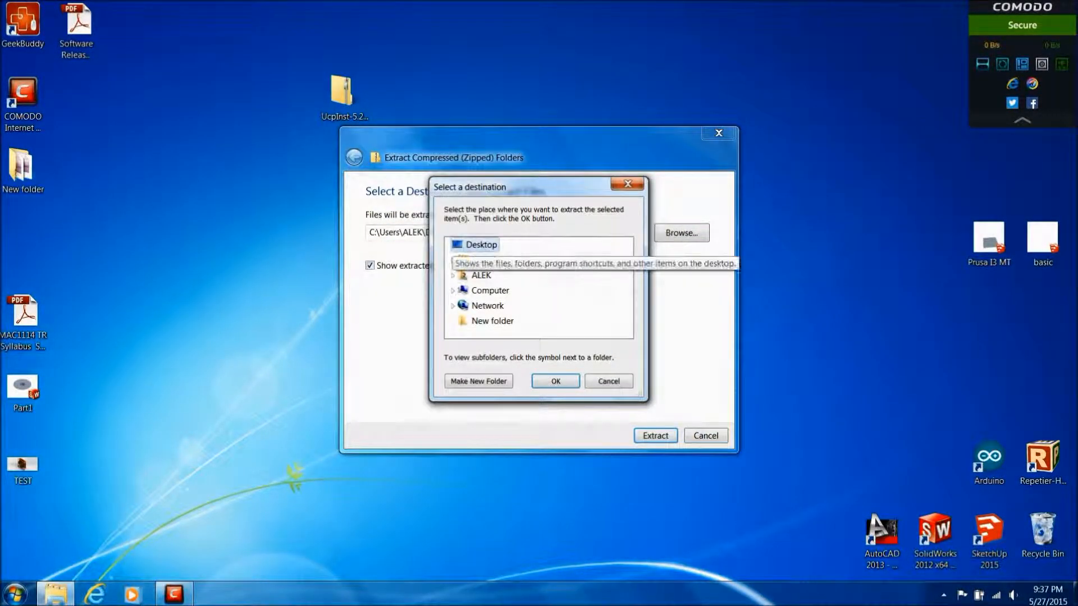
{"action": "key", "text": "Return"}
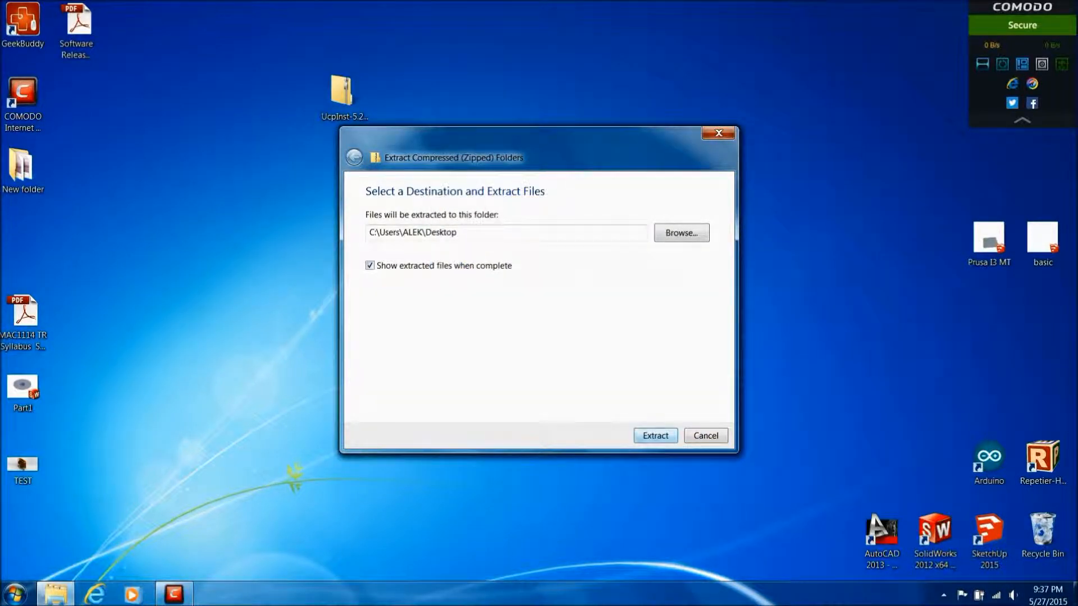
{"action": "key", "text": "Return"}
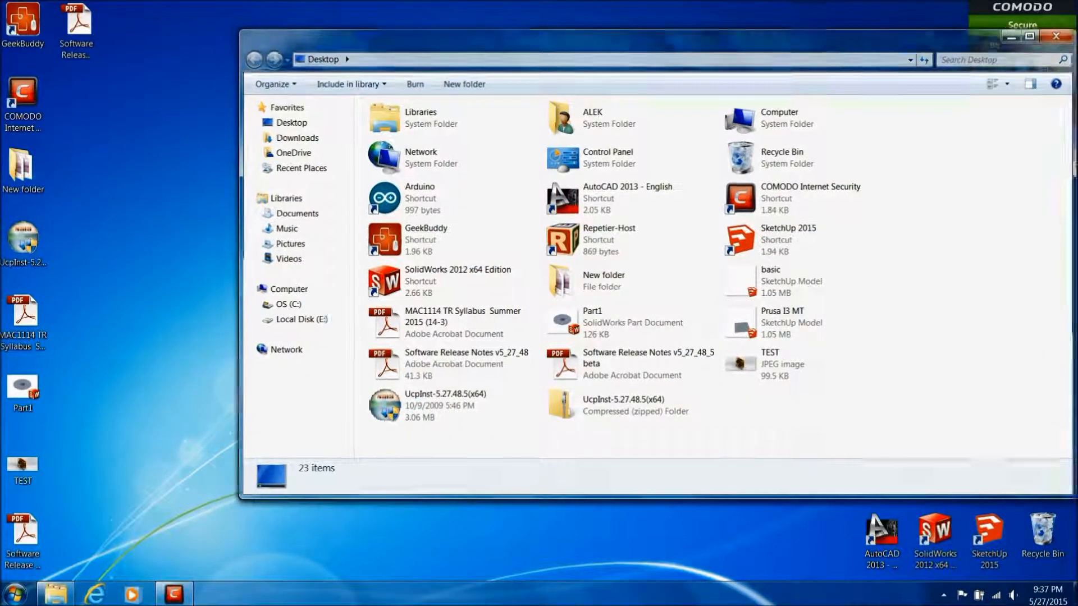
{"action": "left_click", "coordinate": [1060, 33]}
{"action": "left_click_drag", "start_coordinate": [23, 241], "coordinate": [452, 97]}
{"action": "left_click_drag", "start_coordinate": [78, 25], "coordinate": [507, 98]}
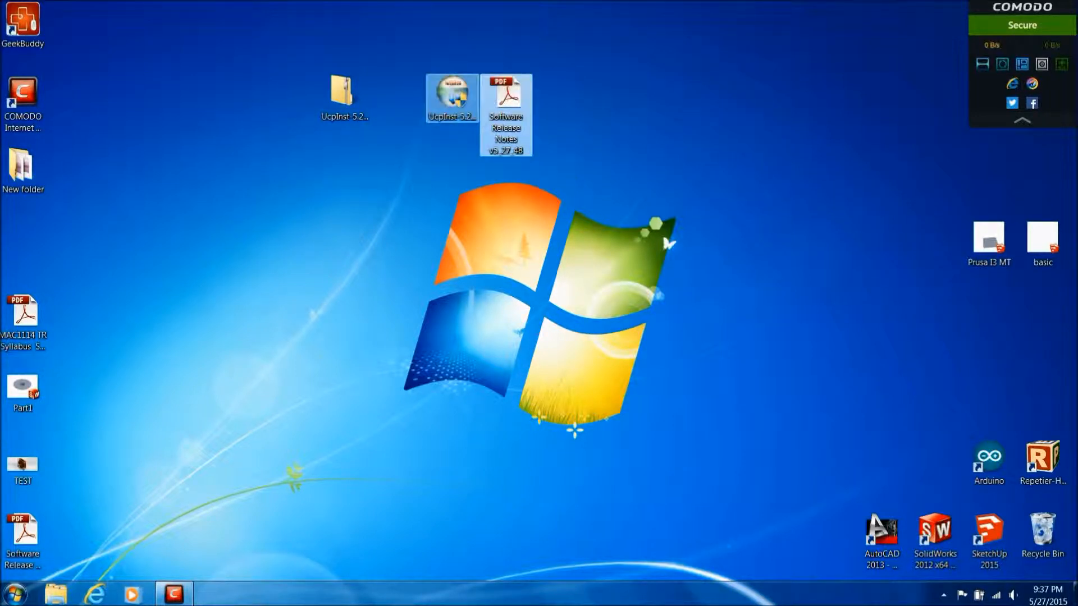
- Run the UcpInst installer, accept the license agreement, and install the Universal Control Panel and printer drivers for the VLS2.30 engraver
{"action": "left_click", "coordinate": [452, 96]}
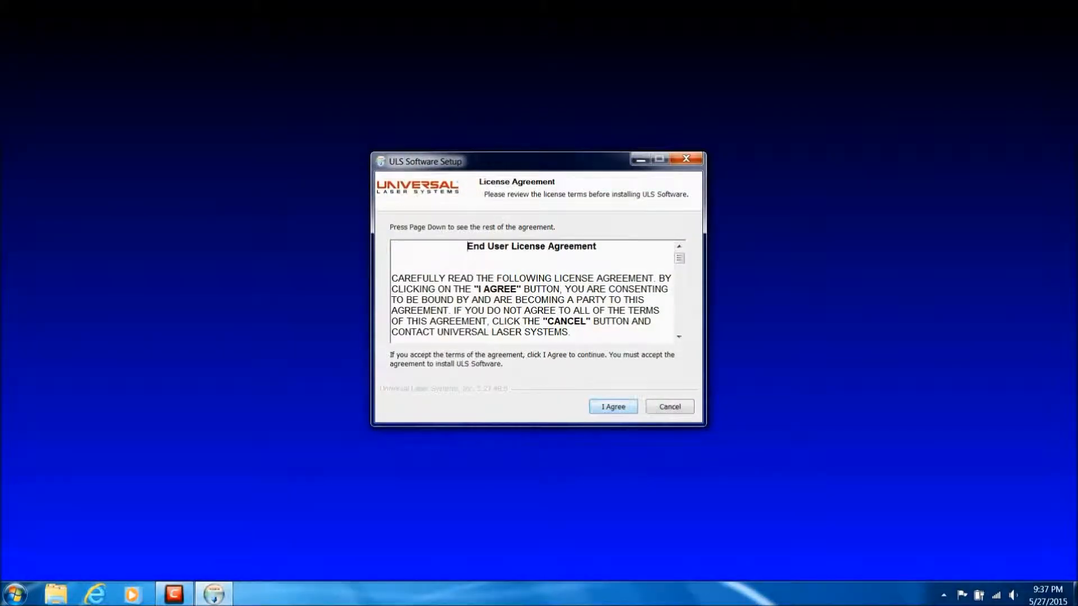
{"action": "left_click", "coordinate": [611, 406]}
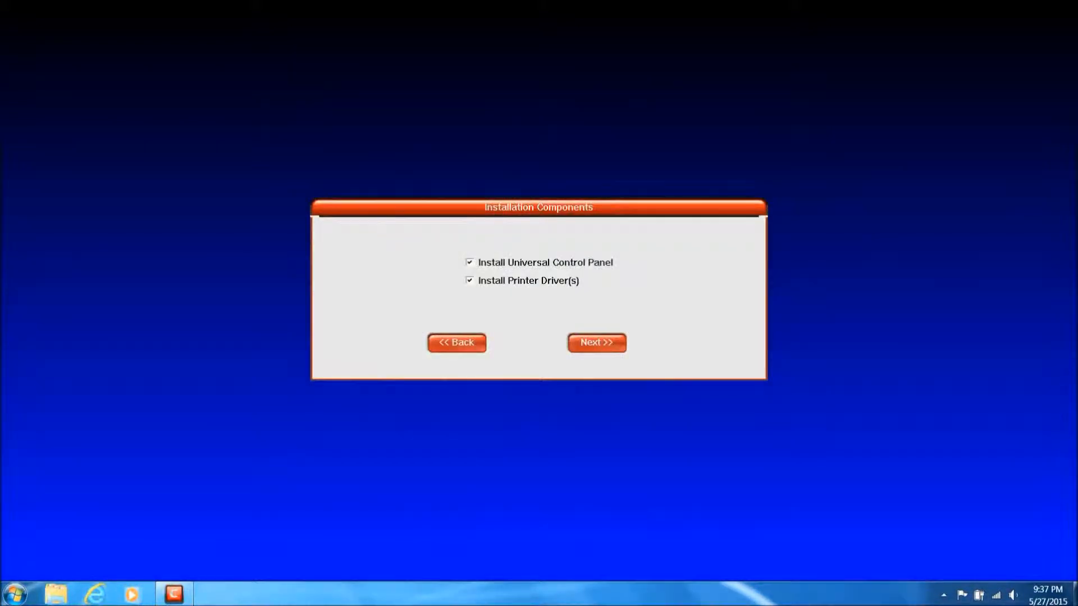
{"action": "left_click", "coordinate": [597, 343]}
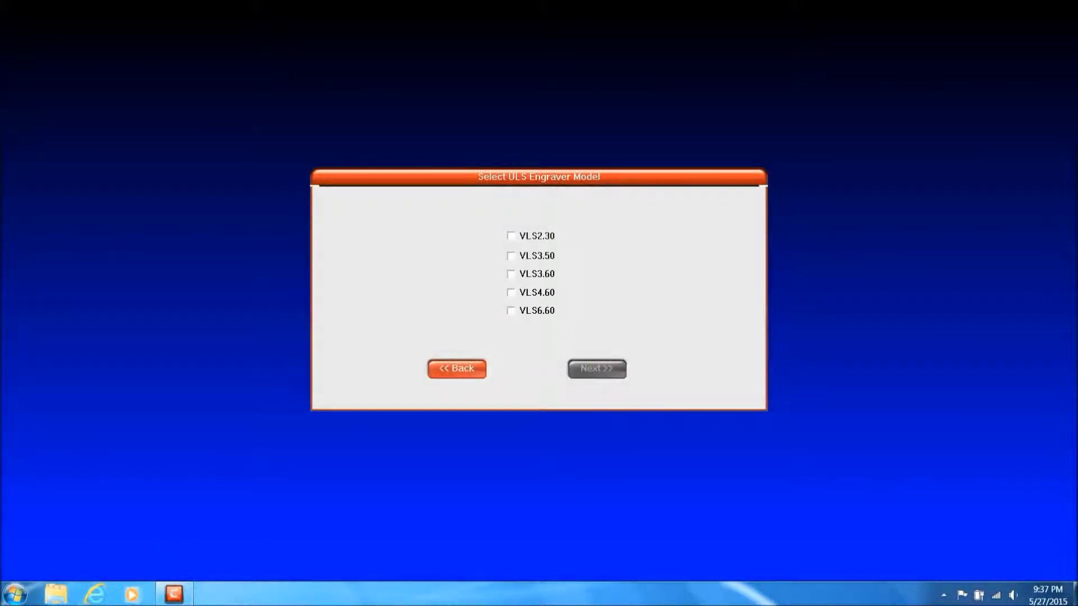
{"action": "left_click", "coordinate": [511, 236]}
{"action": "left_click", "coordinate": [597, 369]}
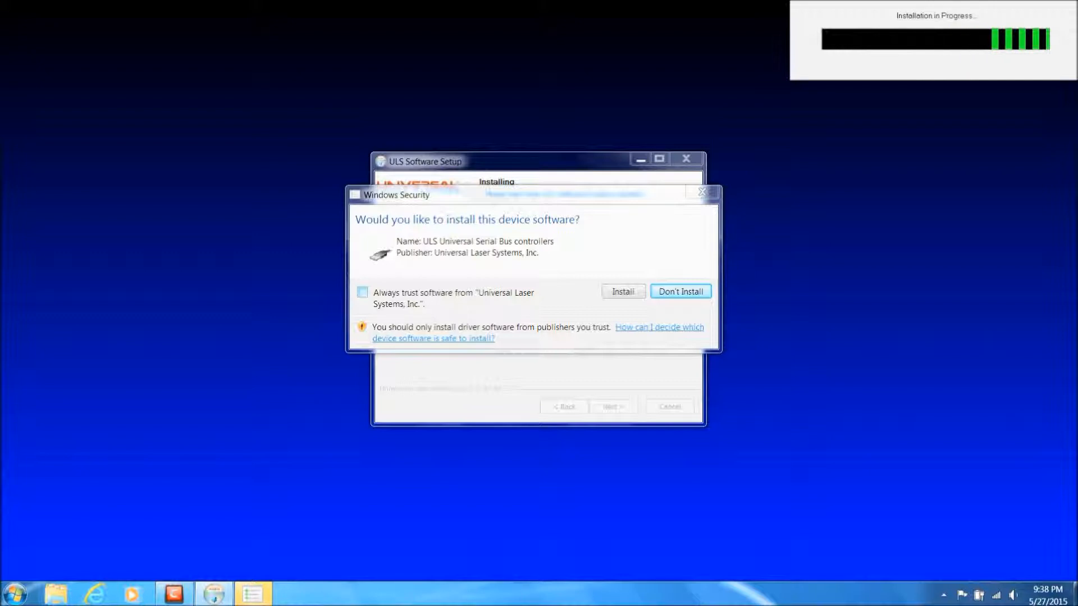
- Allow installation of the Universal Laser Systems USB controller and printer drivers, and finish the ULS Software setup wizard
{"action": "left_click", "coordinate": [624, 292]}
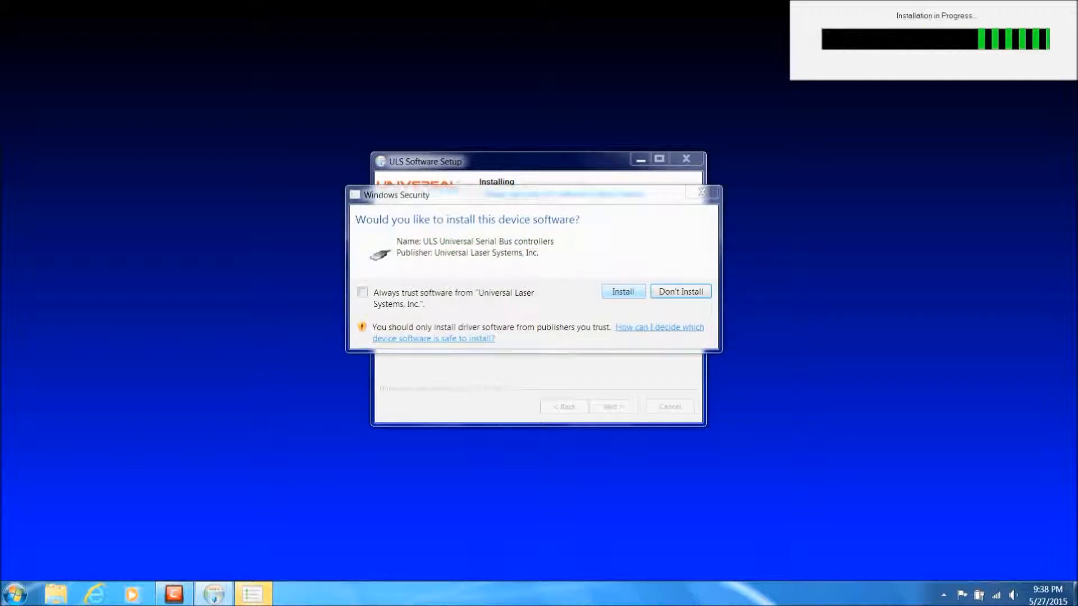
{"action": "left_click", "coordinate": [623, 291]}
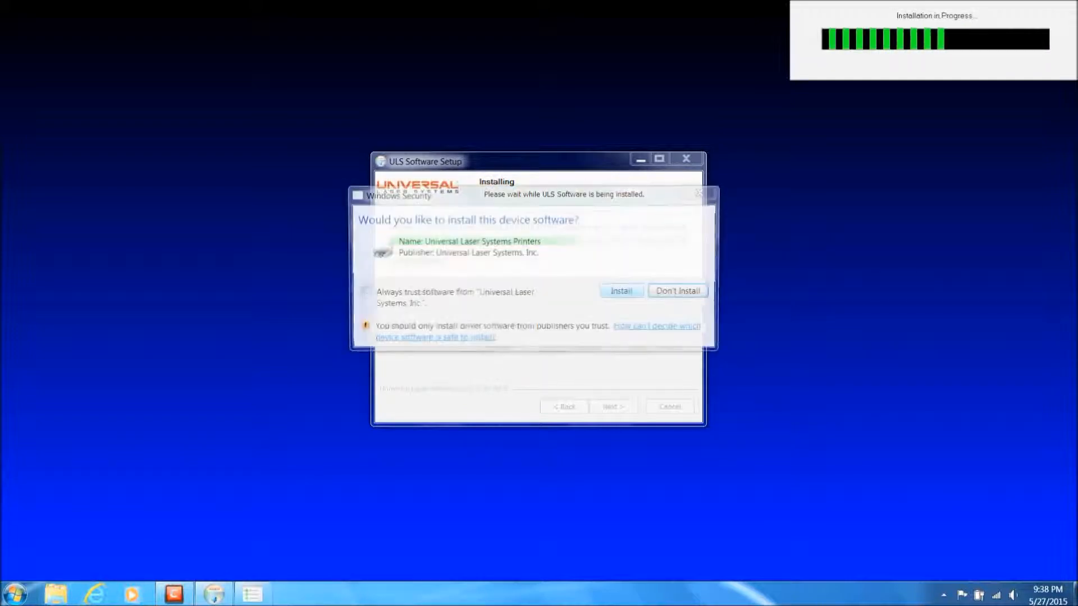
{"action": "left_click", "coordinate": [623, 291]}
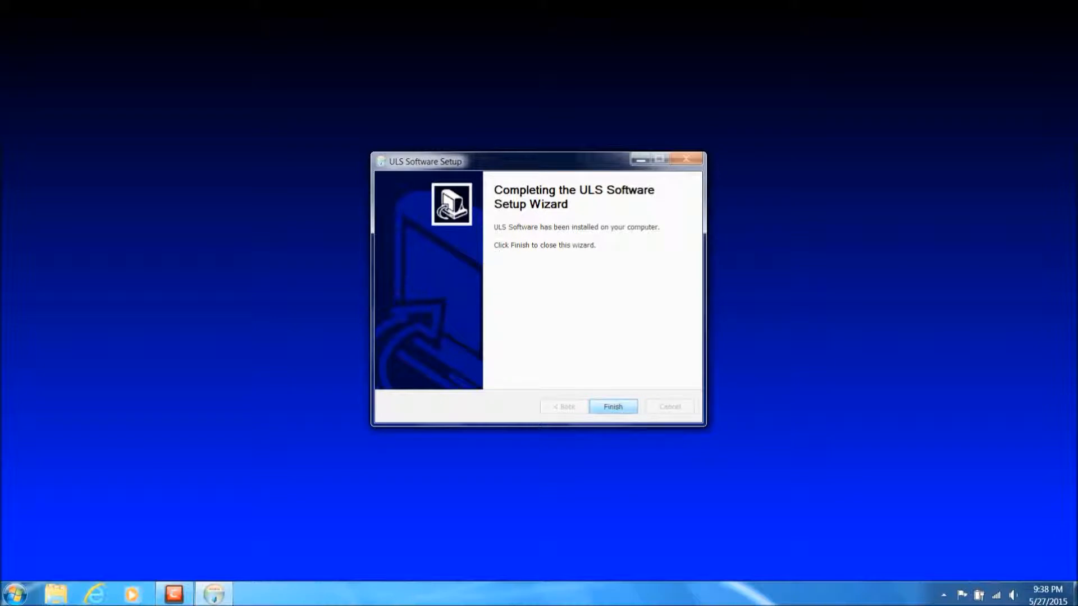
{"action": "key", "text": "Return"}
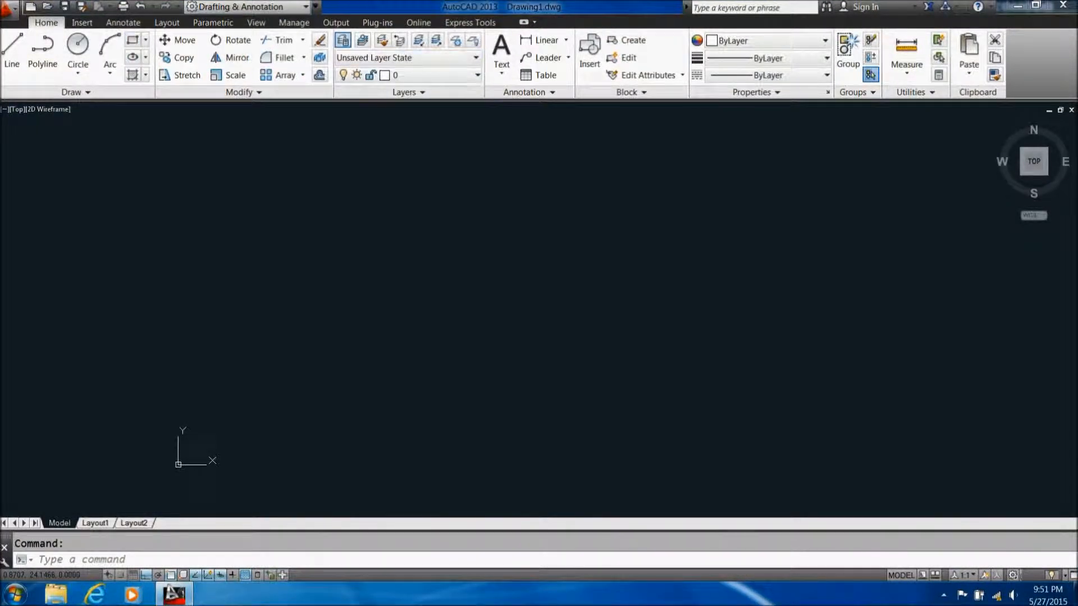
- In AutoCAD's Layer Properties Manager, create three new layers named CUT, MARK and ENGRAVE
{"action": "left_click", "coordinate": [343, 40]}
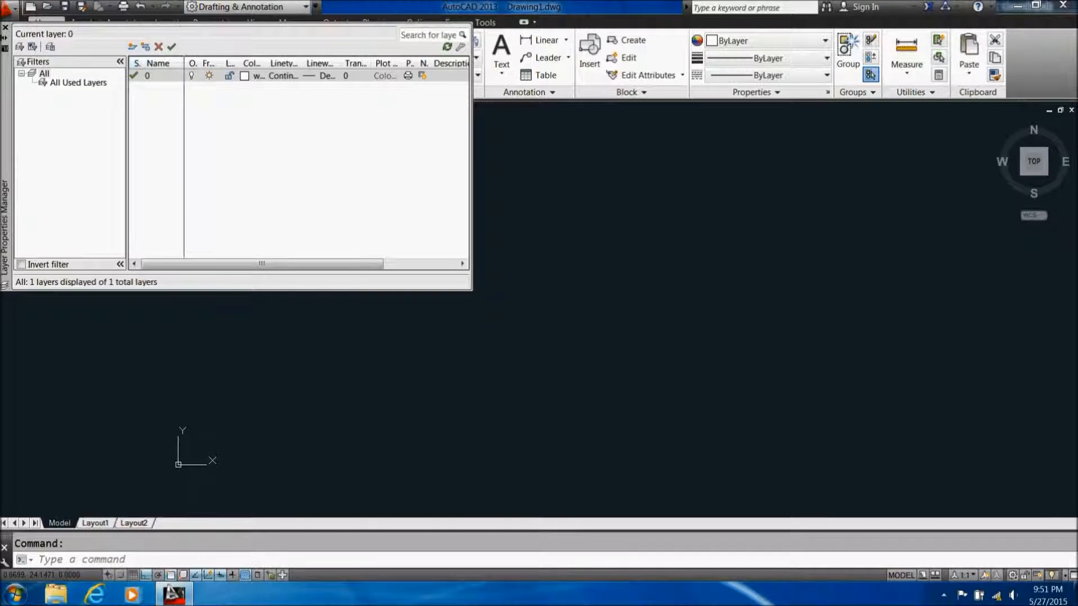
{"action": "left_click", "coordinate": [133, 46]}
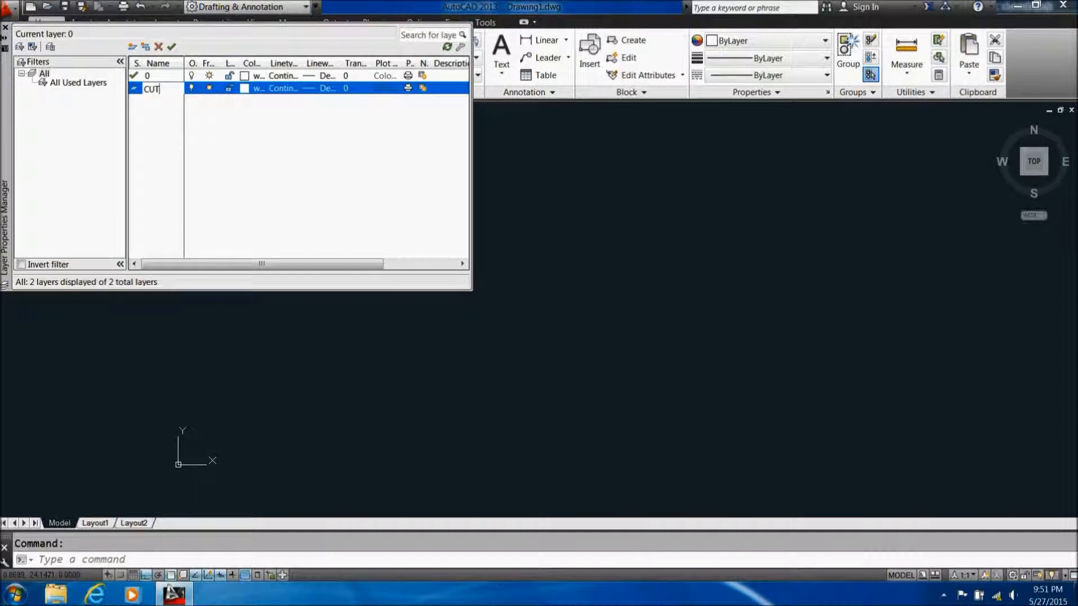
{"action": "left_click", "coordinate": [133, 46]}
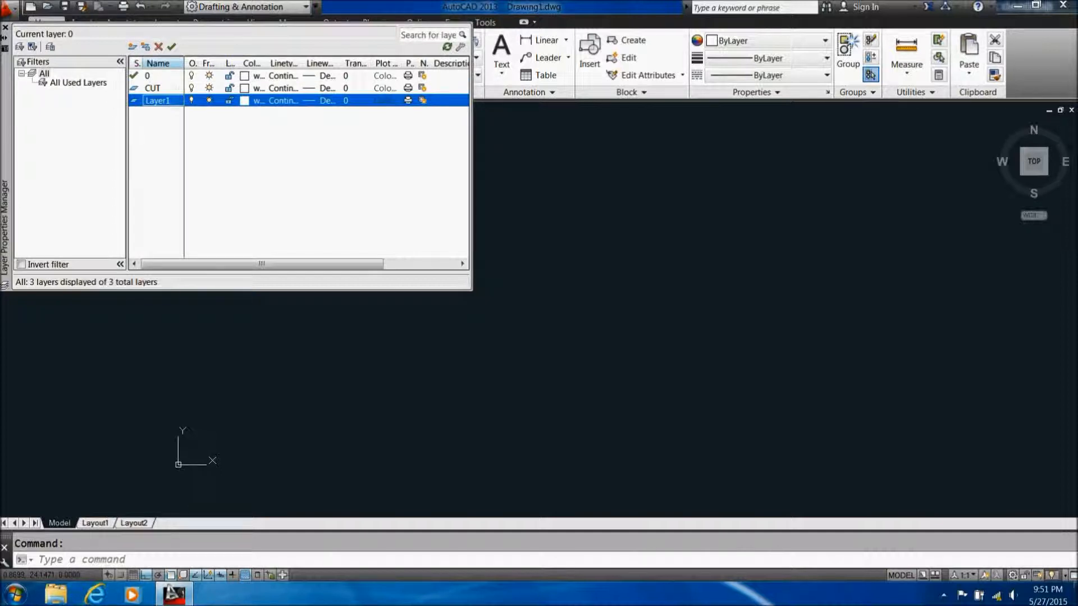
{"action": "left_click", "coordinate": [157, 101]}
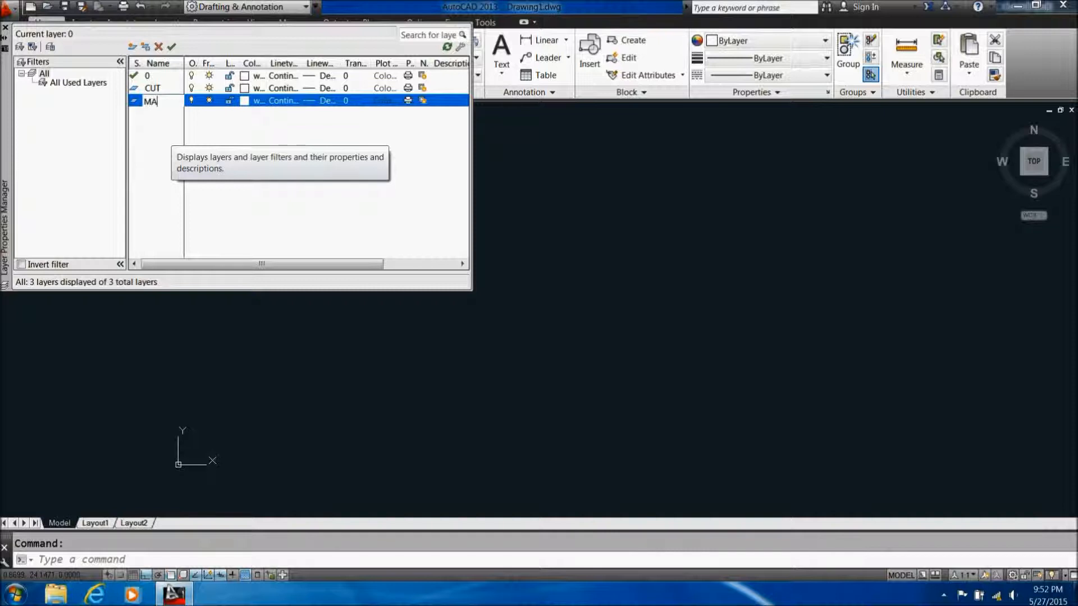
{"action": "key", "text": "Return"}
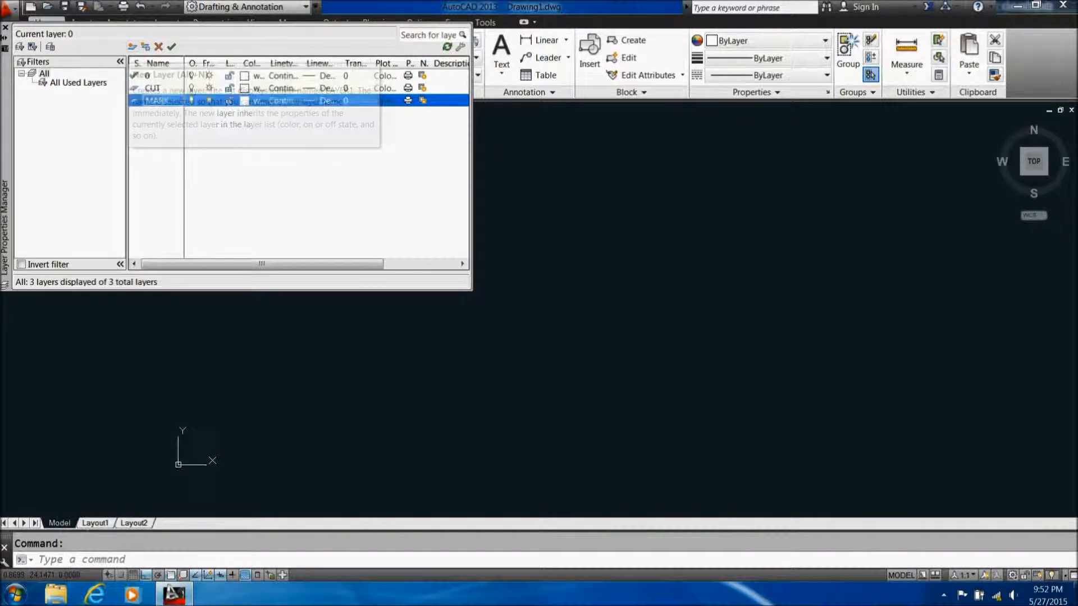
{"action": "left_click", "coordinate": [133, 46]}
{"action": "key", "text": "BackSpace"}
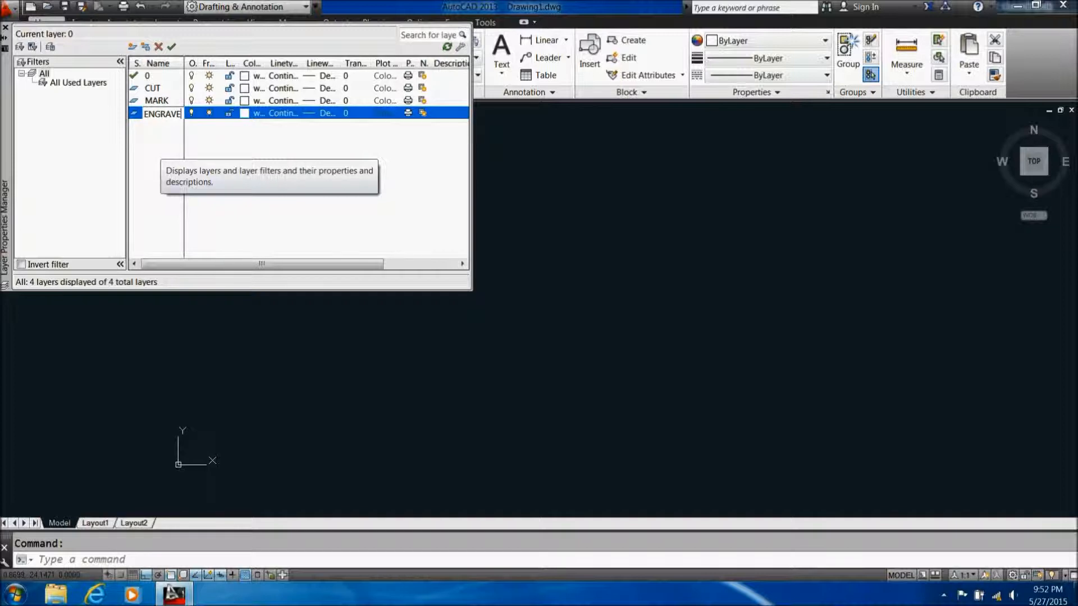
{"action": "key", "text": "Return"}
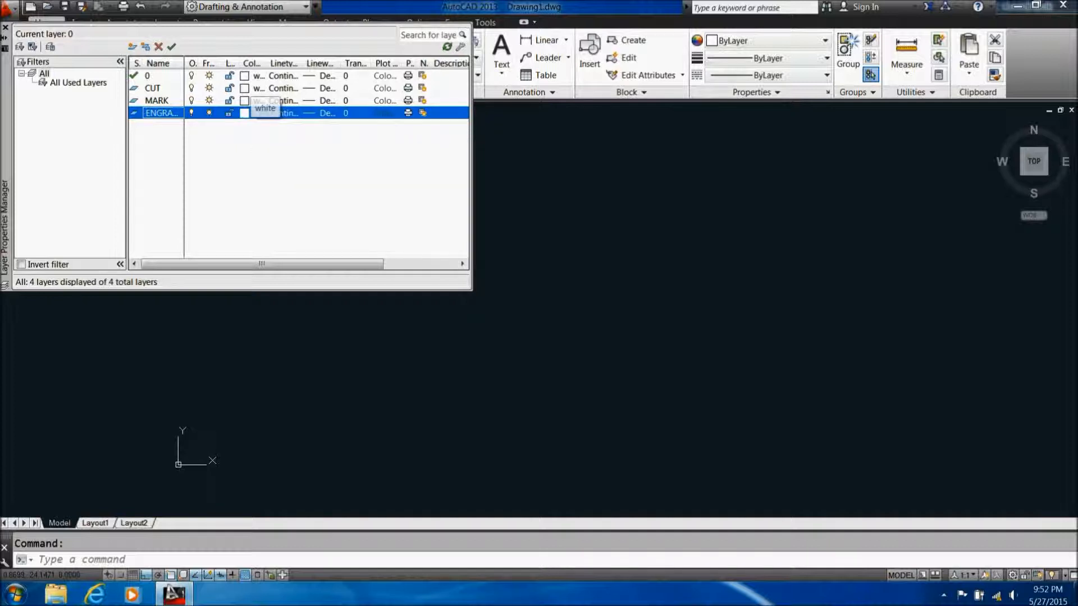
- Set the CUT layer's color to red and the MARK layer's color to blue
{"action": "left_click", "coordinate": [246, 88]}
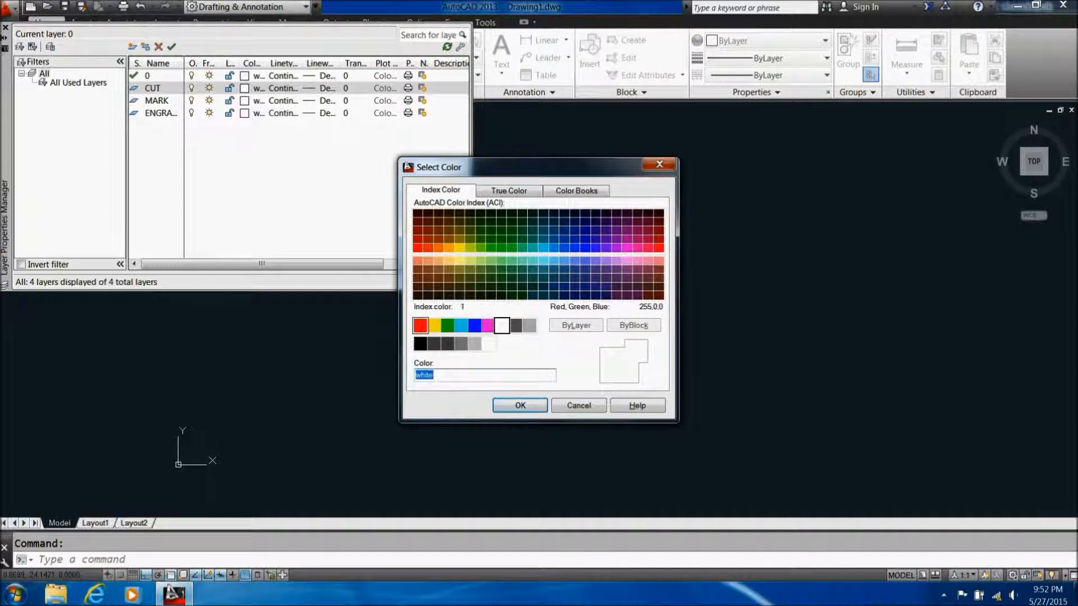
{"action": "left_click", "coordinate": [420, 326]}
{"action": "left_click", "coordinate": [519, 405]}
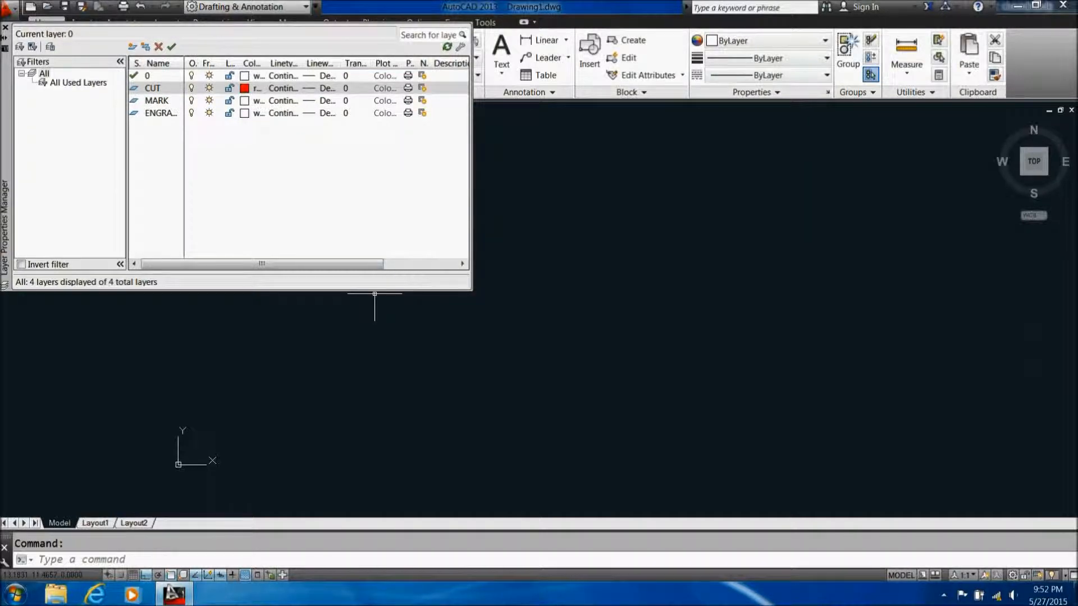
{"action": "left_click", "coordinate": [244, 100]}
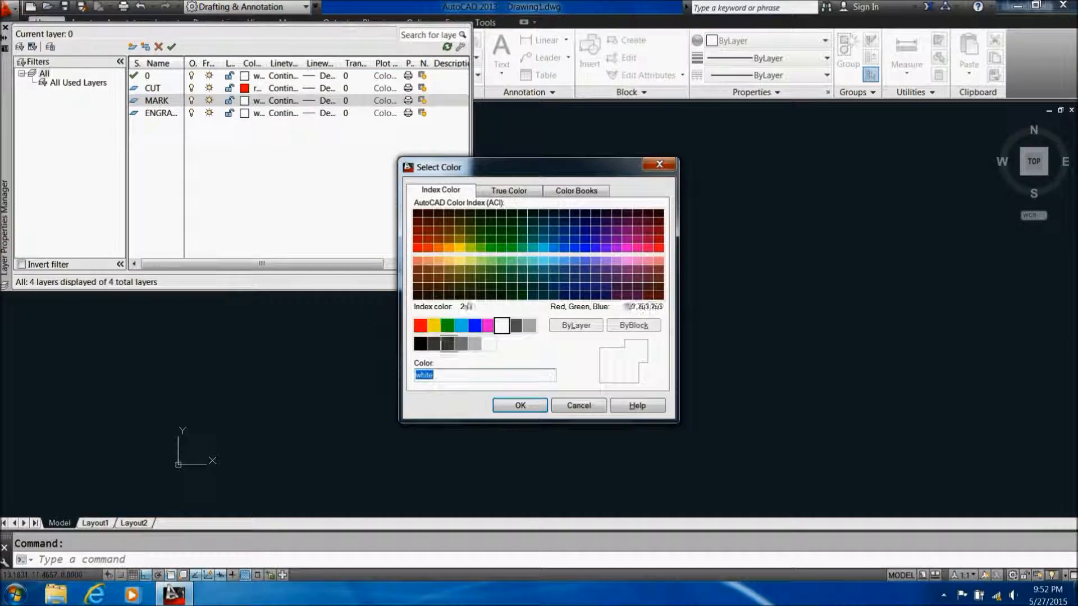
{"action": "left_click", "coordinate": [474, 325]}
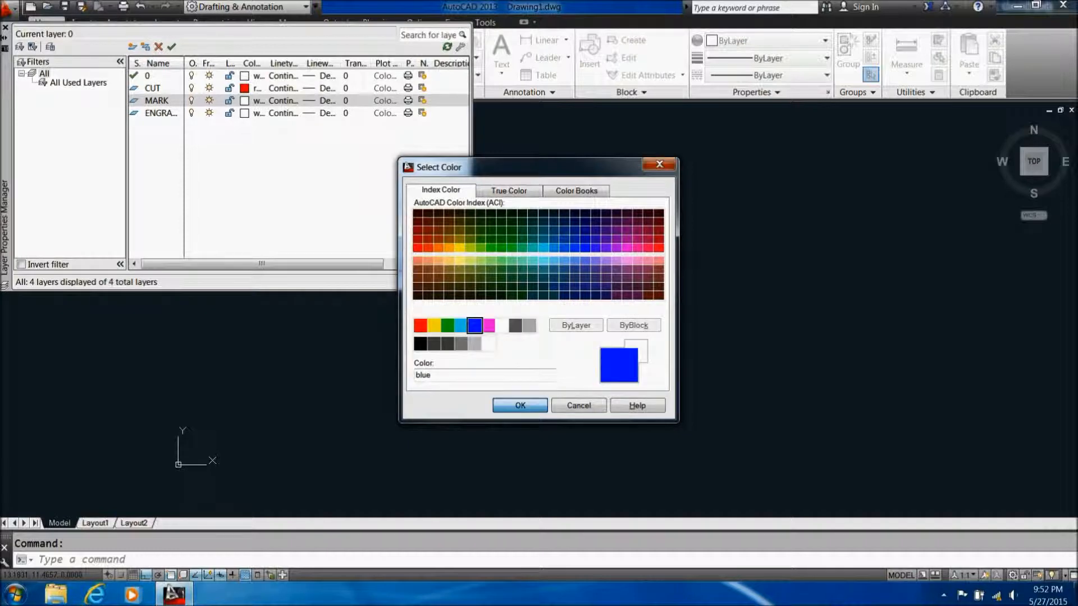
{"action": "left_click", "coordinate": [520, 405]}
- Choose white as the ENGRAVE layer's color and close the Layer Properties Manager
{"action": "left_click", "coordinate": [245, 112]}
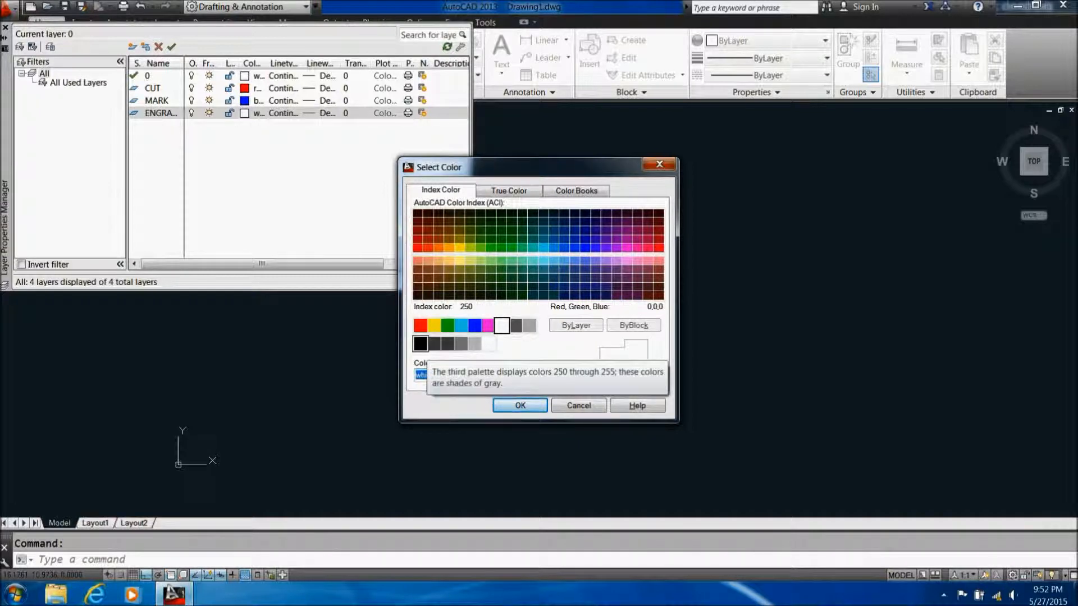
{"action": "left_click", "coordinate": [420, 344]}
{"action": "left_click", "coordinate": [502, 326]}
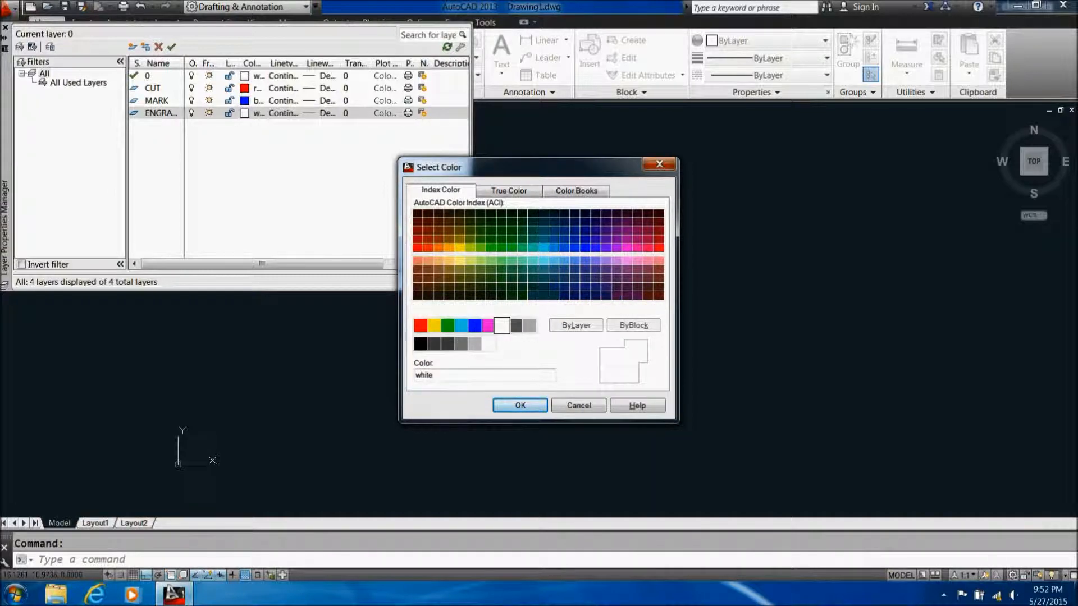
{"action": "left_click", "coordinate": [520, 406]}
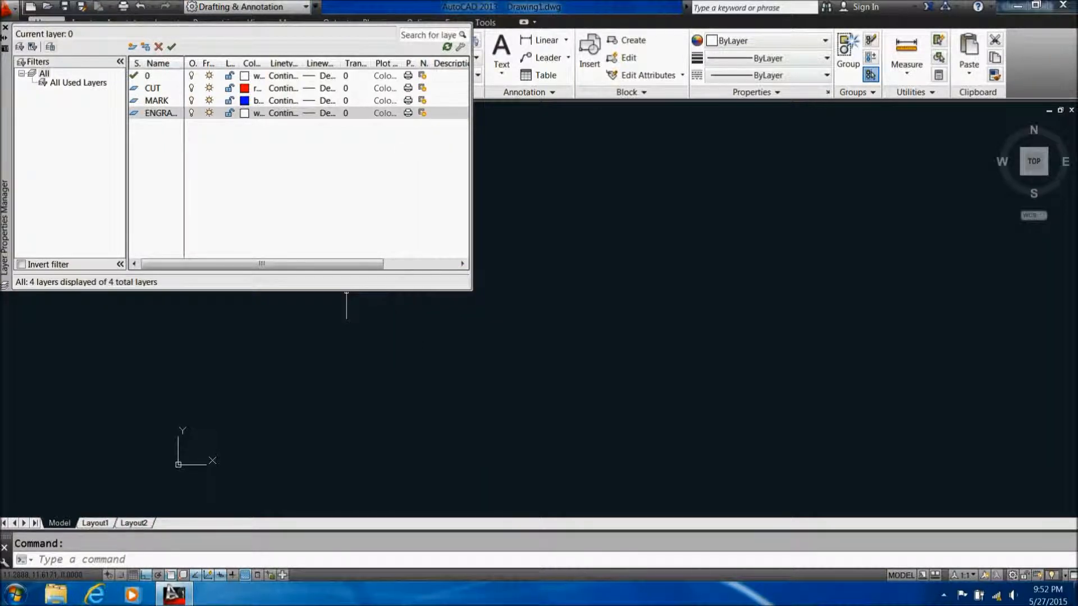
{"action": "mouse_move", "coordinate": [5, 29]}
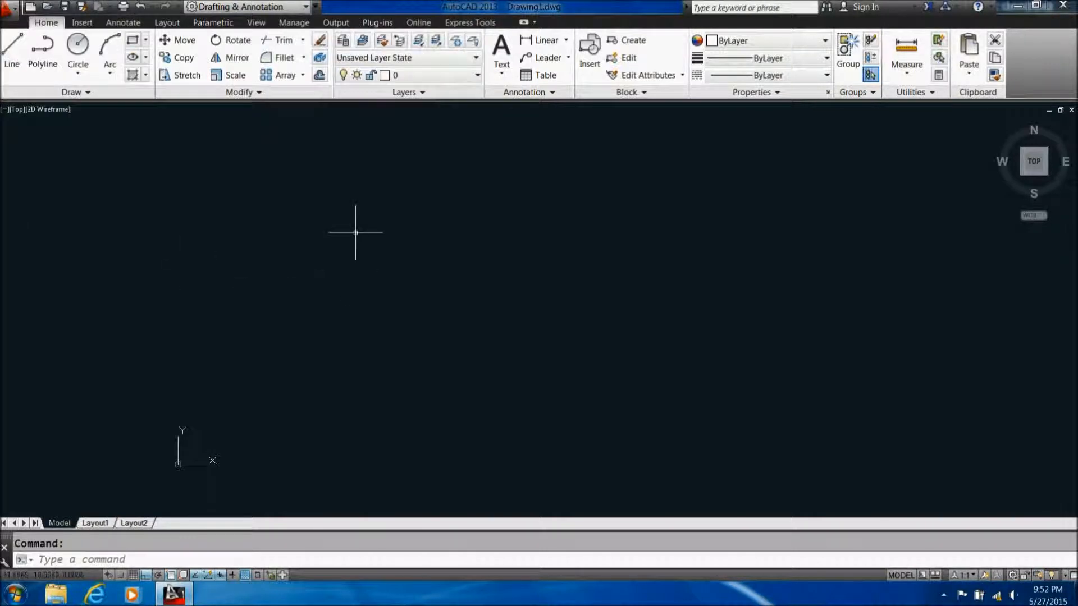
{"action": "left_click", "coordinate": [404, 75]}
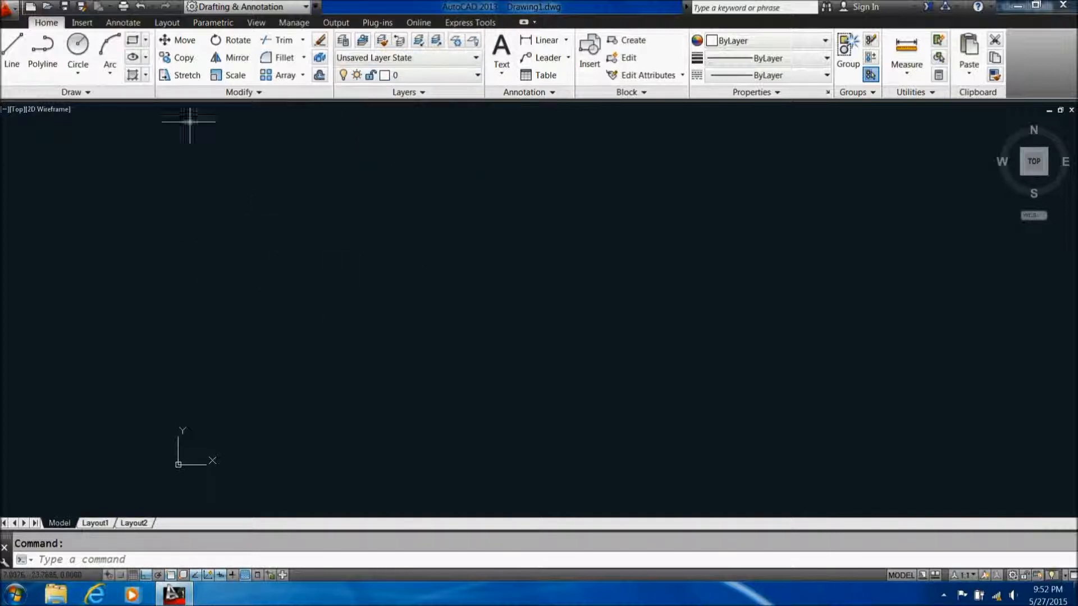
- Draw a closed rectangle with the Line tool, starting at the origin 0,0, 16 units wide and 12 units high
{"action": "left_click", "coordinate": [12, 54]}
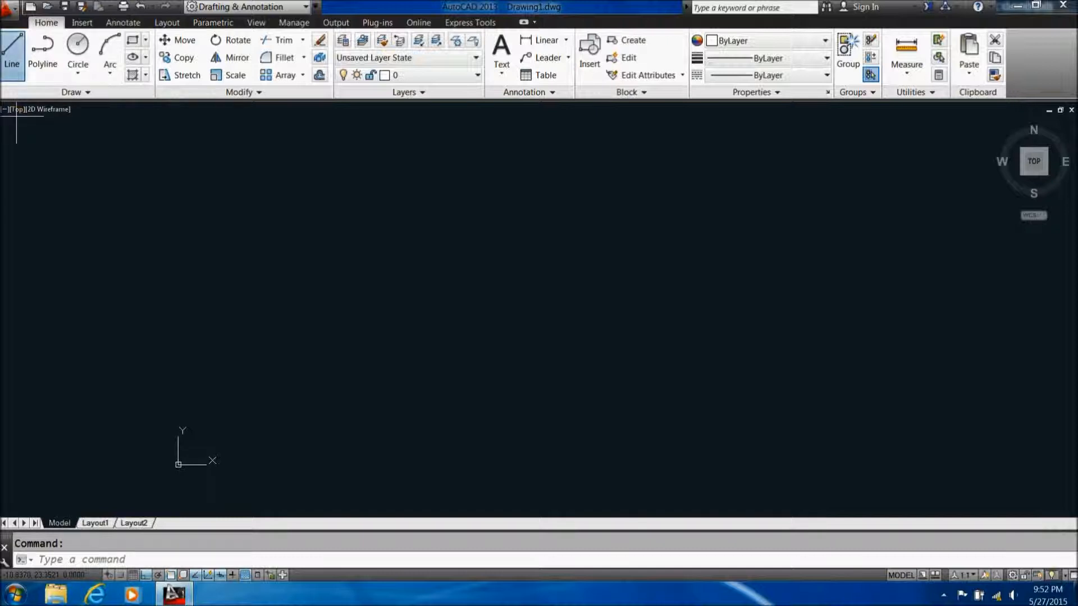
{"action": "type", "text": "0,0"}
{"action": "key", "text": "Return"}
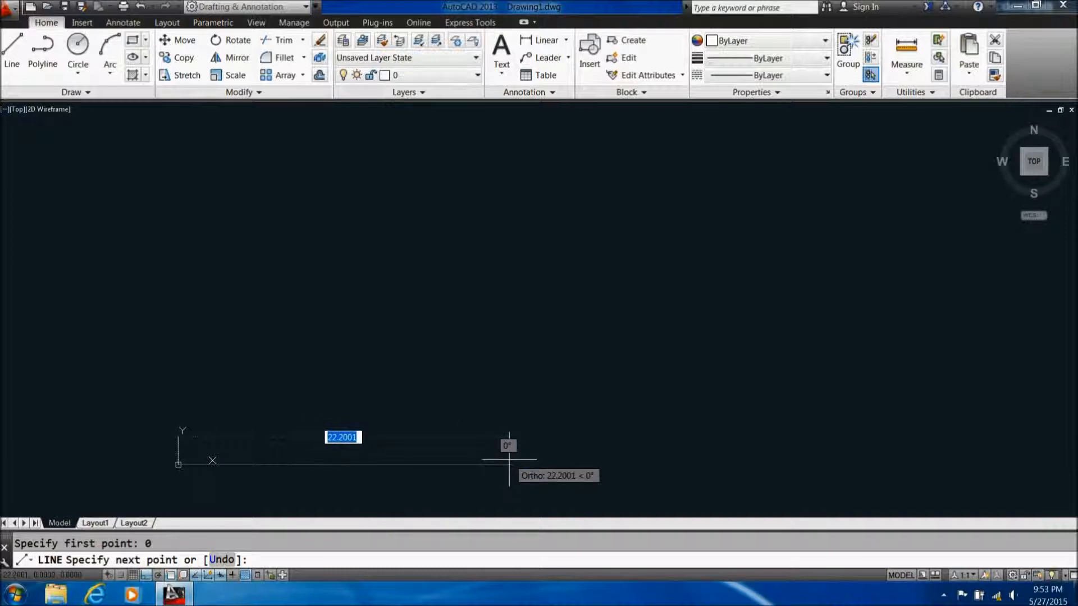
{"action": "type", "text": "16"}
{"action": "key", "text": "Return"}
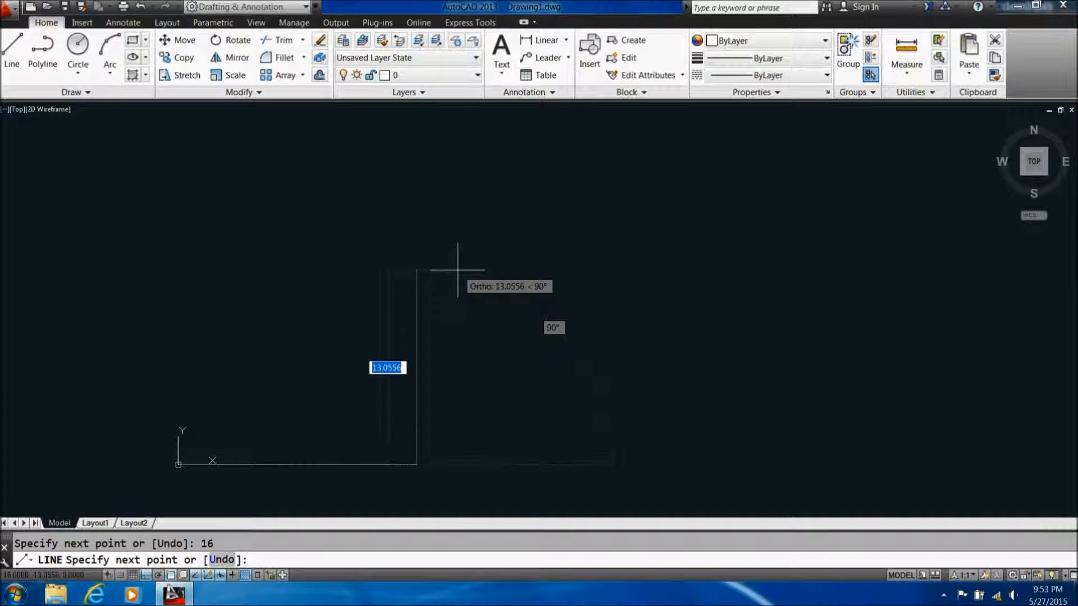
{"action": "type", "text": "12"}
{"action": "key", "text": "Return"}
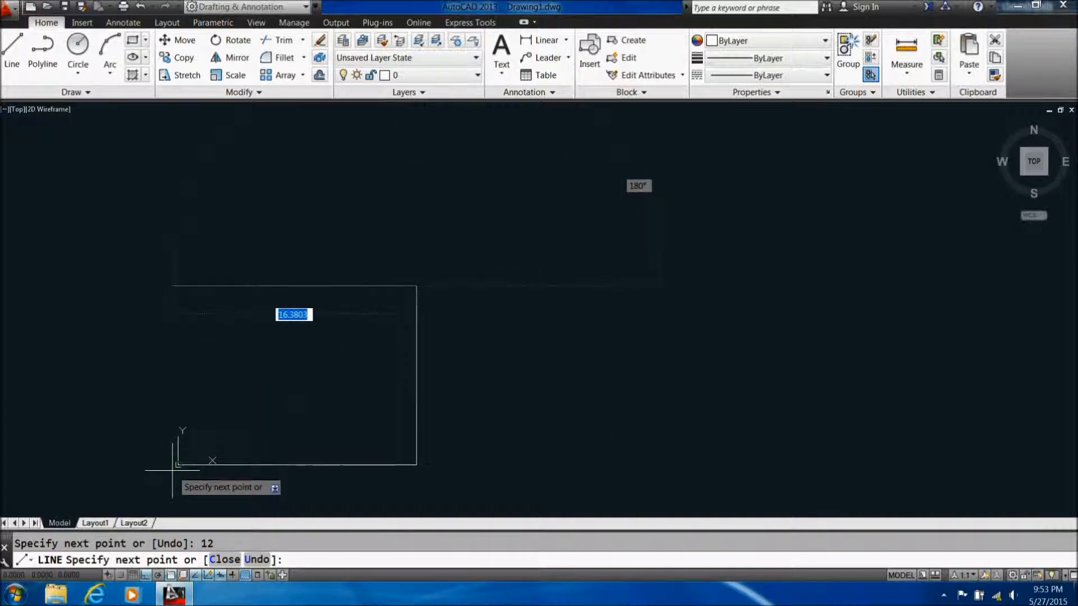
{"action": "left_click", "coordinate": [178, 286]}
{"action": "left_click", "coordinate": [178, 465]}
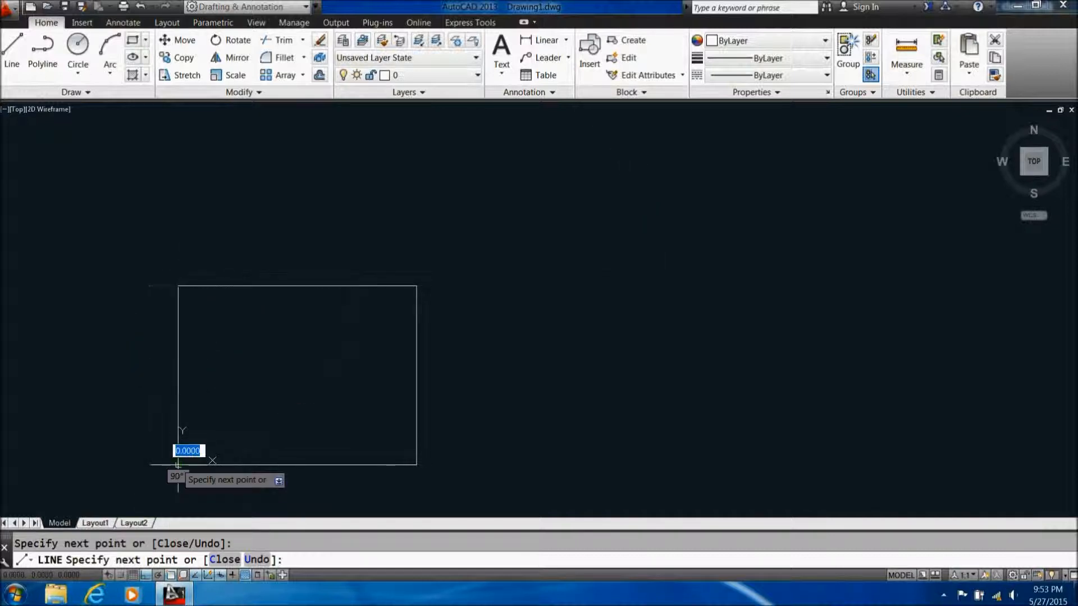
- End the Line command and open the plot settings for the model
{"action": "key", "text": "Escape"}
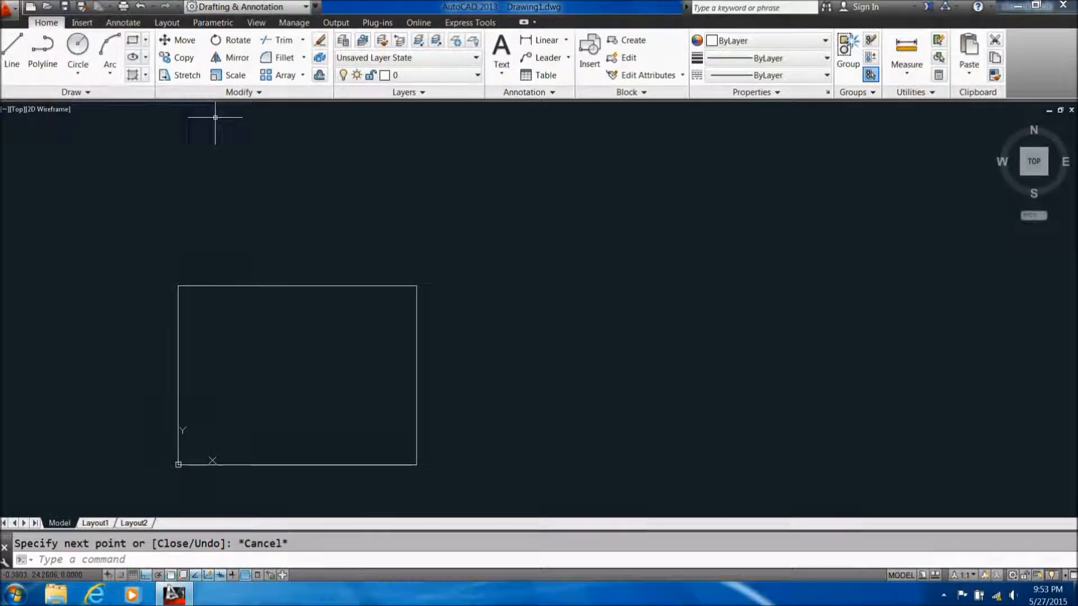
{"action": "key", "text": "ctrl+p"}
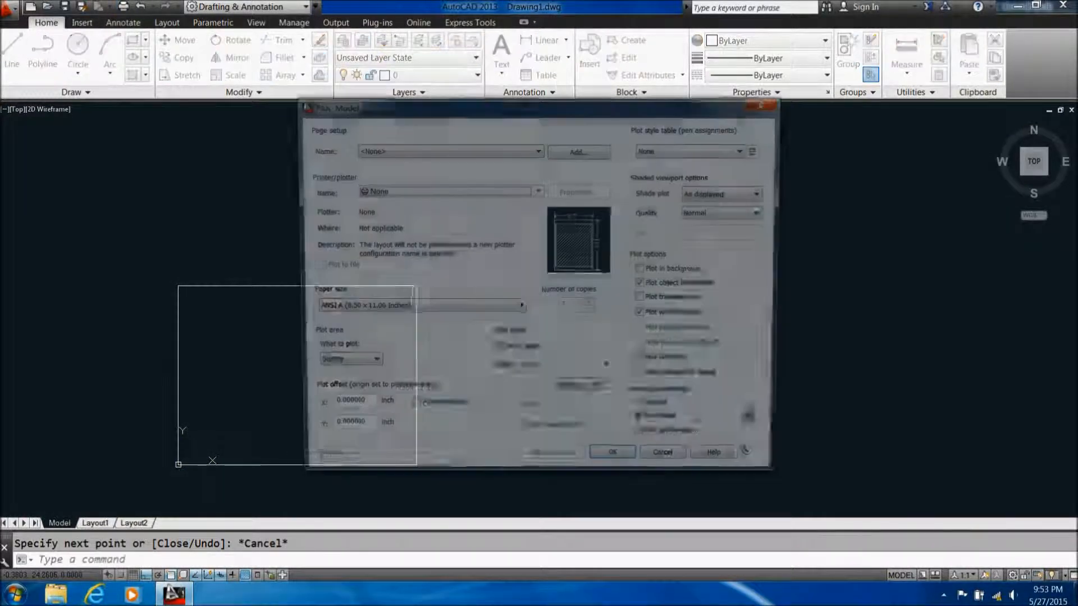
{"action": "left_click", "coordinate": [448, 190]}
{"action": "left_click", "coordinate": [382, 210]}
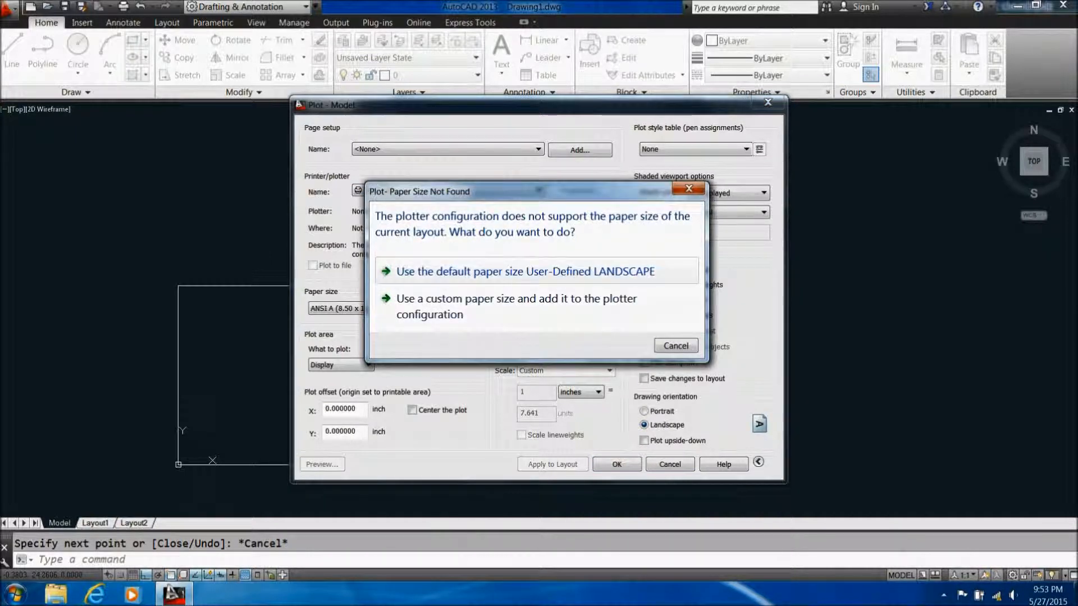
{"action": "left_click", "coordinate": [676, 346]}
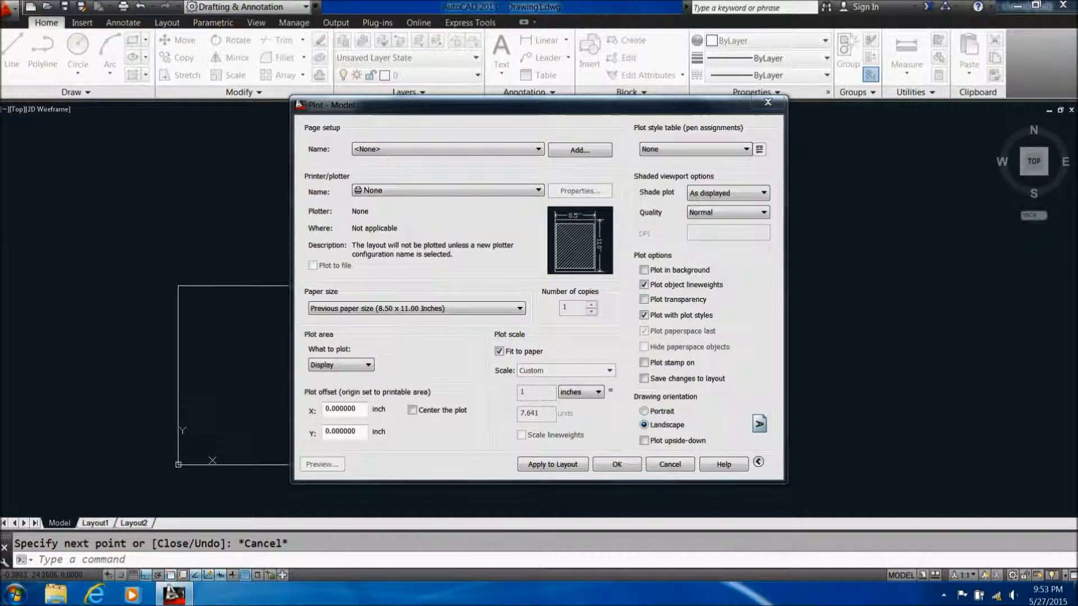
- Choose the VLS2.30 as the plotter and accept its default paper size, User-Defined LANDSCAPE
{"action": "left_click", "coordinate": [448, 190]}
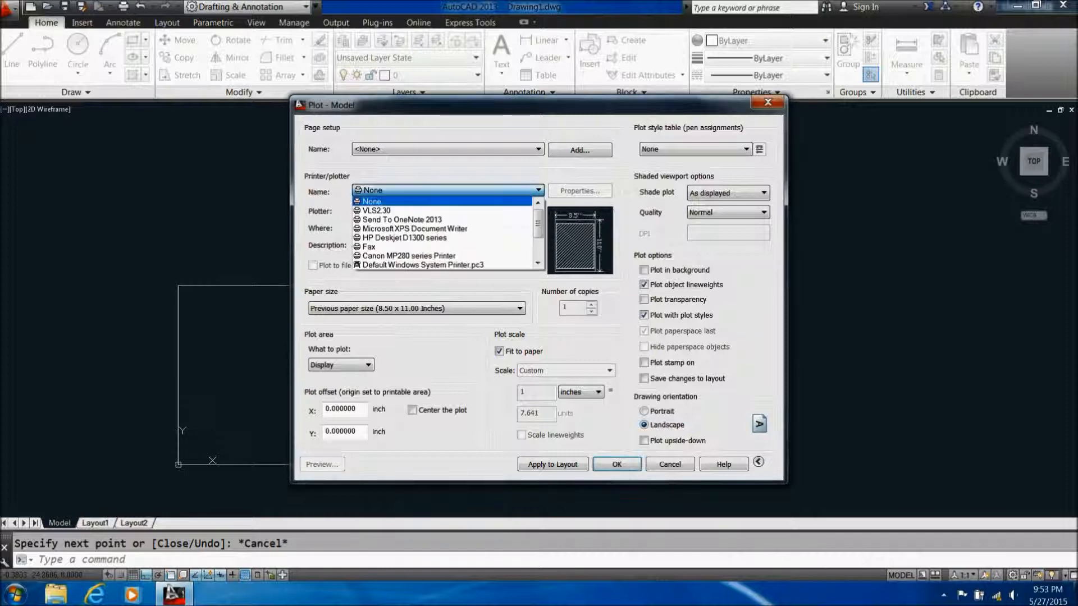
{"action": "left_click", "coordinate": [382, 207]}
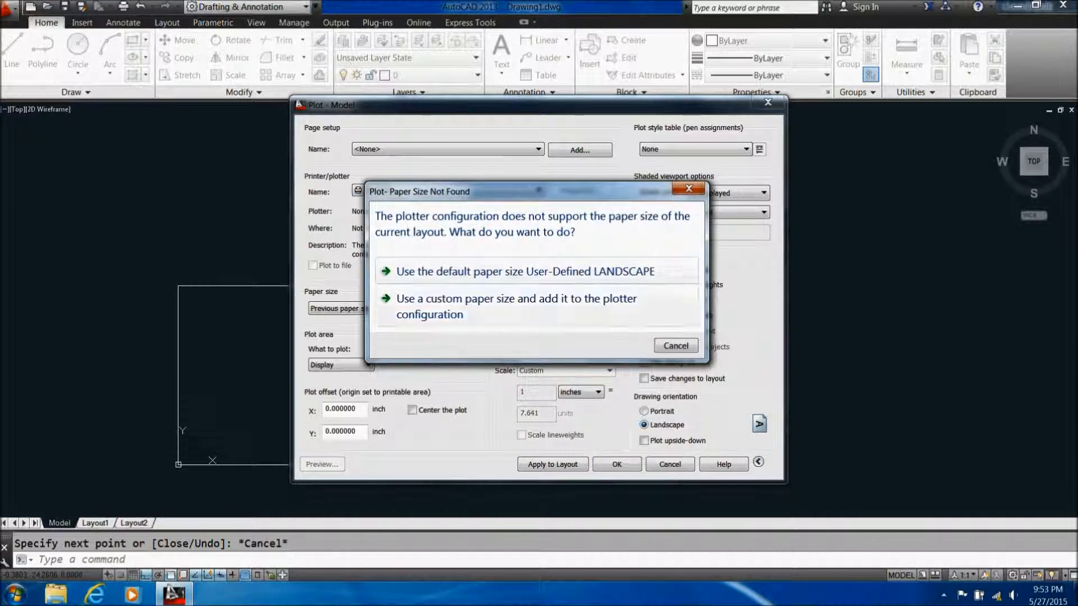
{"action": "left_click", "coordinate": [525, 271]}
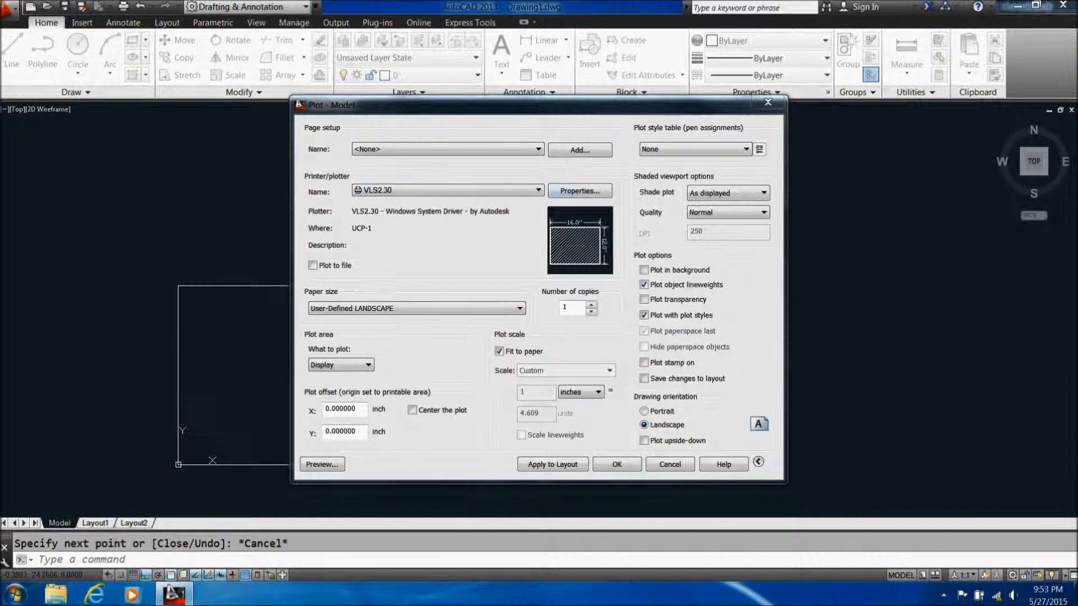
- In the plotter's configuration, modify the User-Defined LANDSCAPE printable area to 0 on all four edges, keeping VLS2.30 as the PMP file name
{"action": "left_click", "coordinate": [580, 190]}
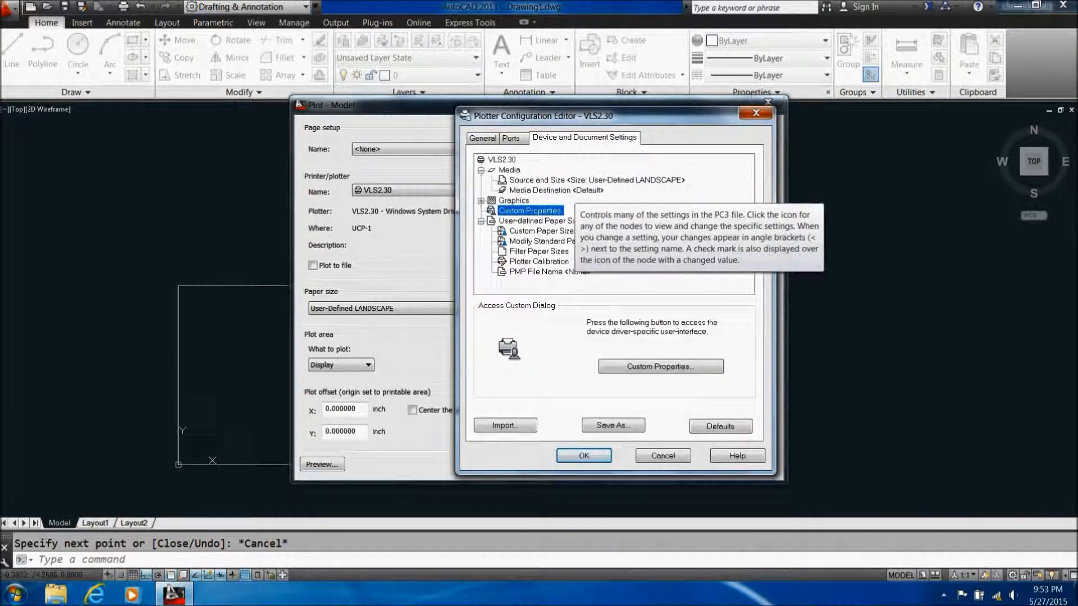
{"action": "left_click", "coordinate": [534, 241]}
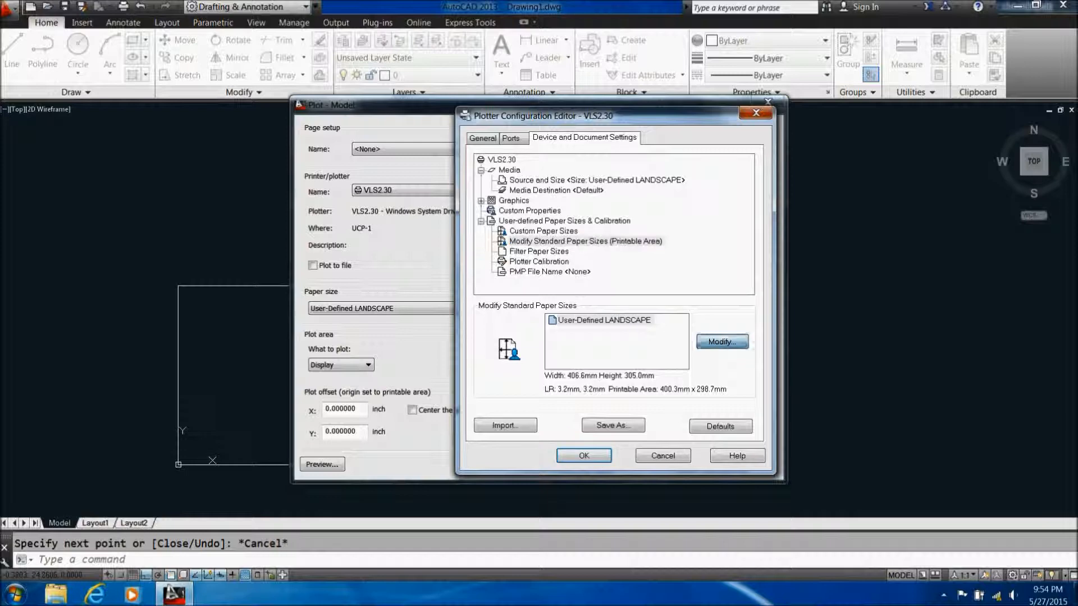
{"action": "left_click", "coordinate": [722, 341]}
{"action": "type", "text": "0"}
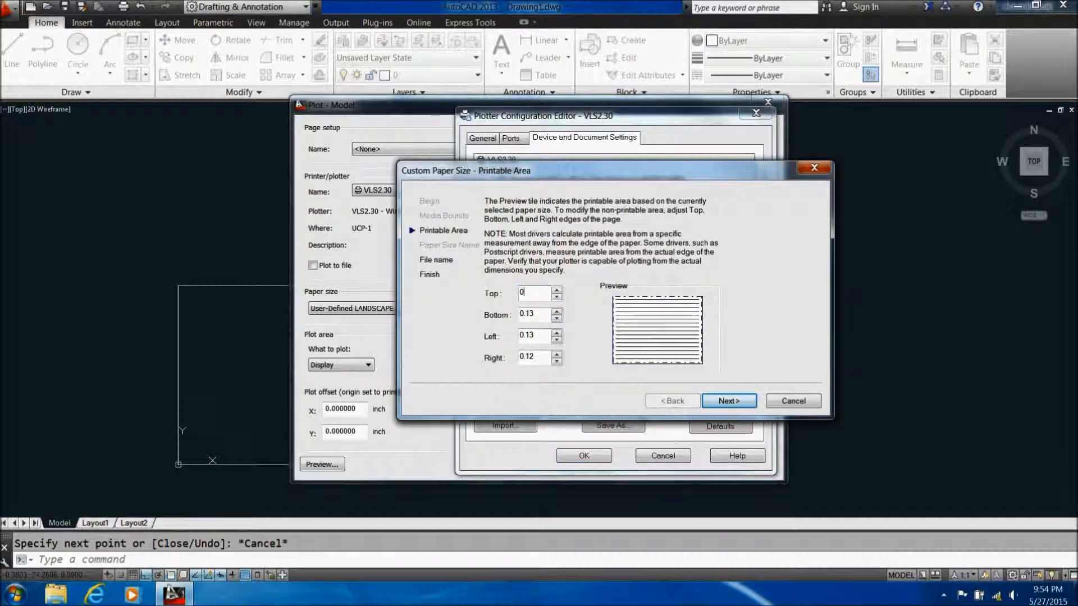
{"action": "type", "text": "00"}
{"action": "key", "text": "Tab"}
{"action": "type", "text": "0"}
{"action": "key", "text": "Return"}
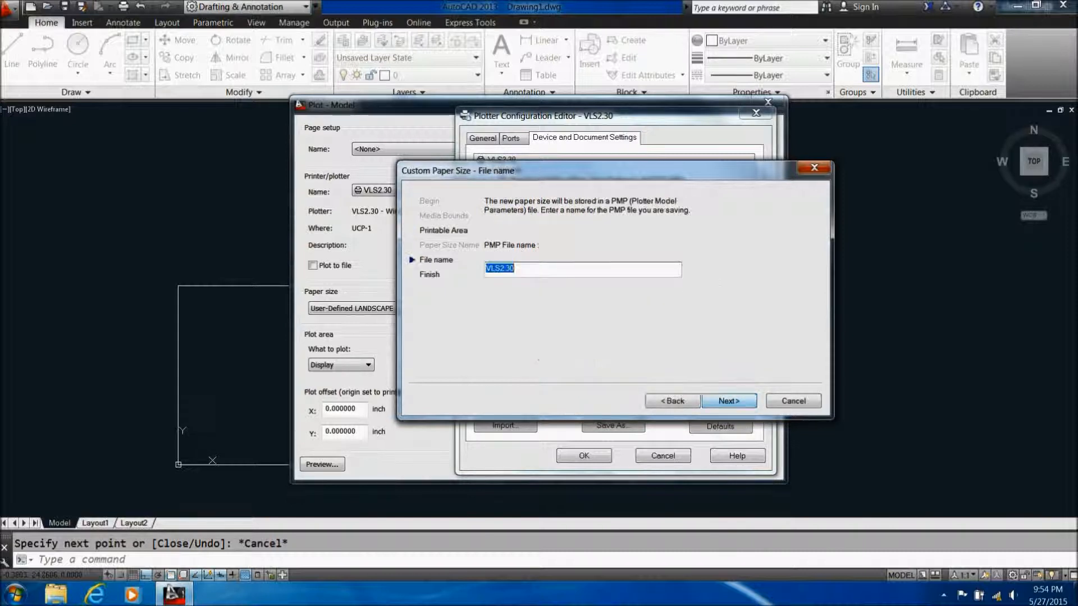
{"action": "key", "text": "Return"}
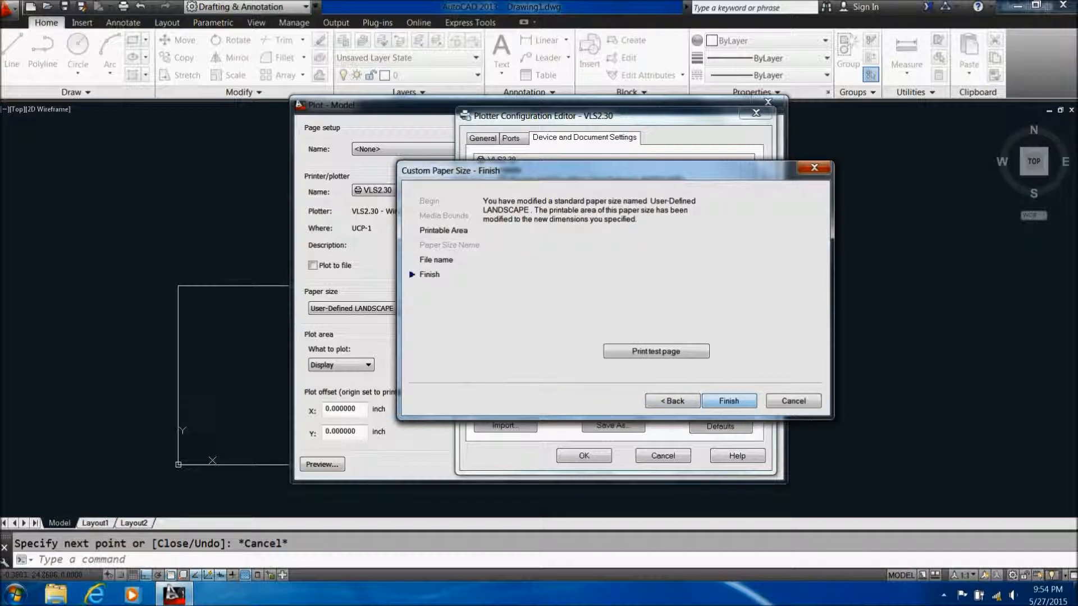
{"action": "key", "text": "Return"}
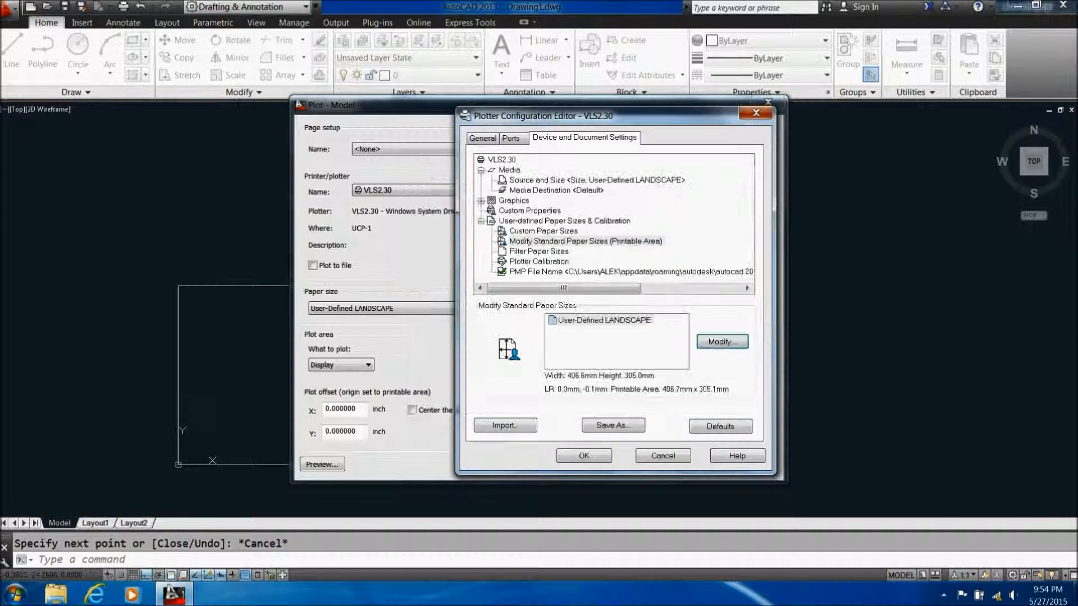
- Accept the plotter configuration and save its changes to the VLS2.30.pc3 file instead of a temporary one
{"action": "left_click", "coordinate": [584, 456]}
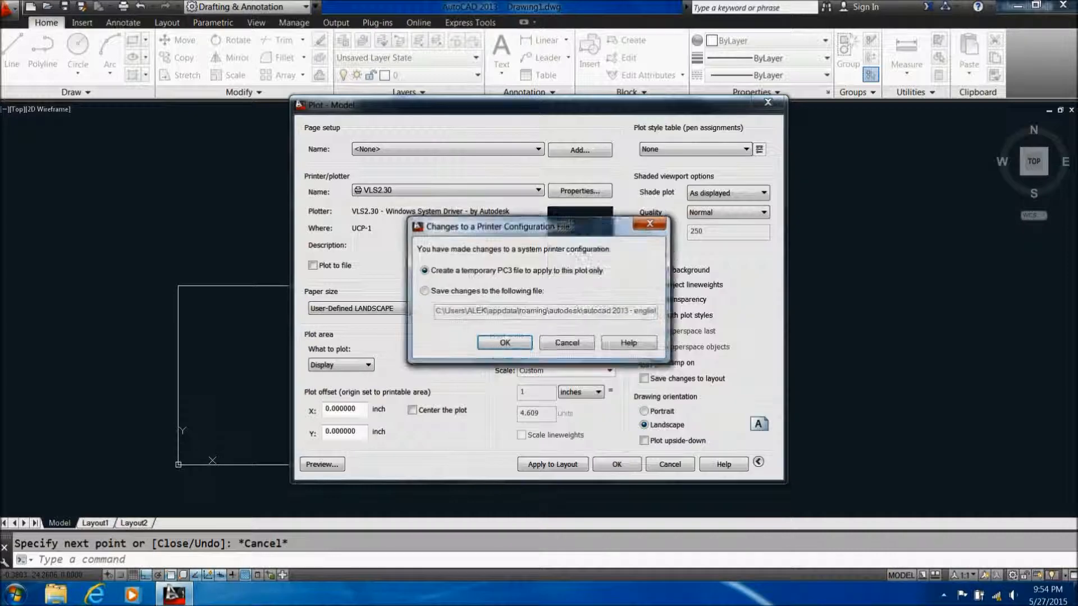
{"action": "left_click", "coordinate": [425, 291]}
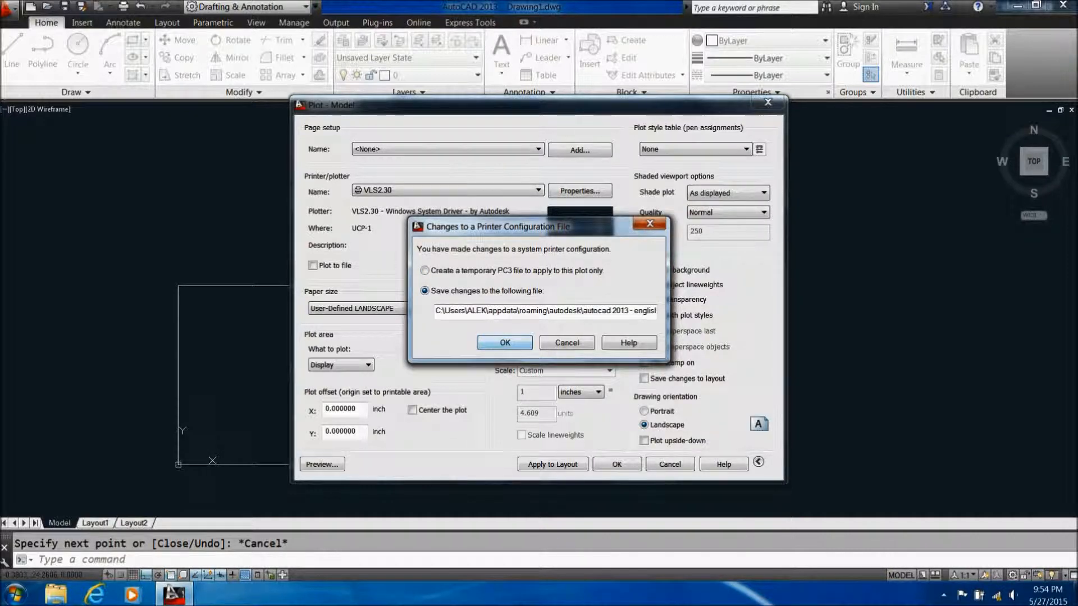
{"action": "left_click", "coordinate": [504, 343]}
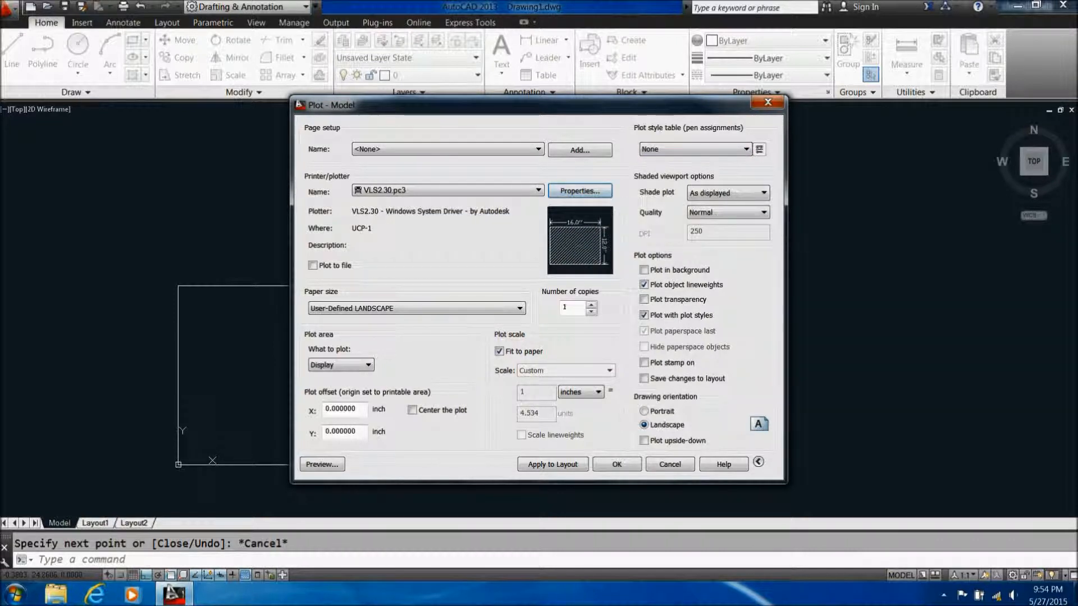
- Create a new color-dependent plot style table from scratch, named LASER
{"action": "left_click", "coordinate": [696, 149]}
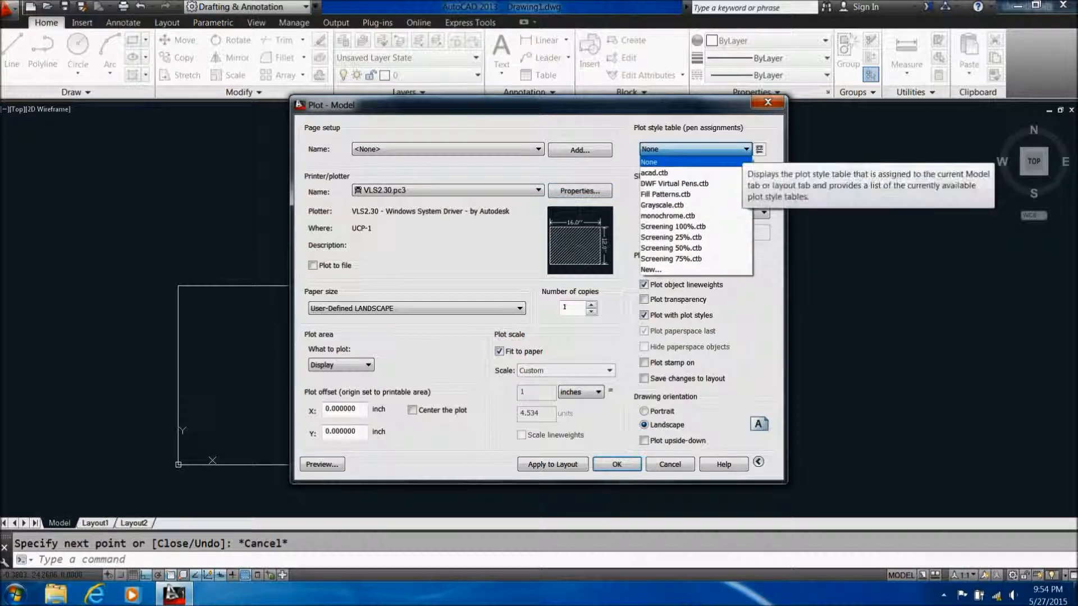
{"action": "left_click", "coordinate": [651, 270]}
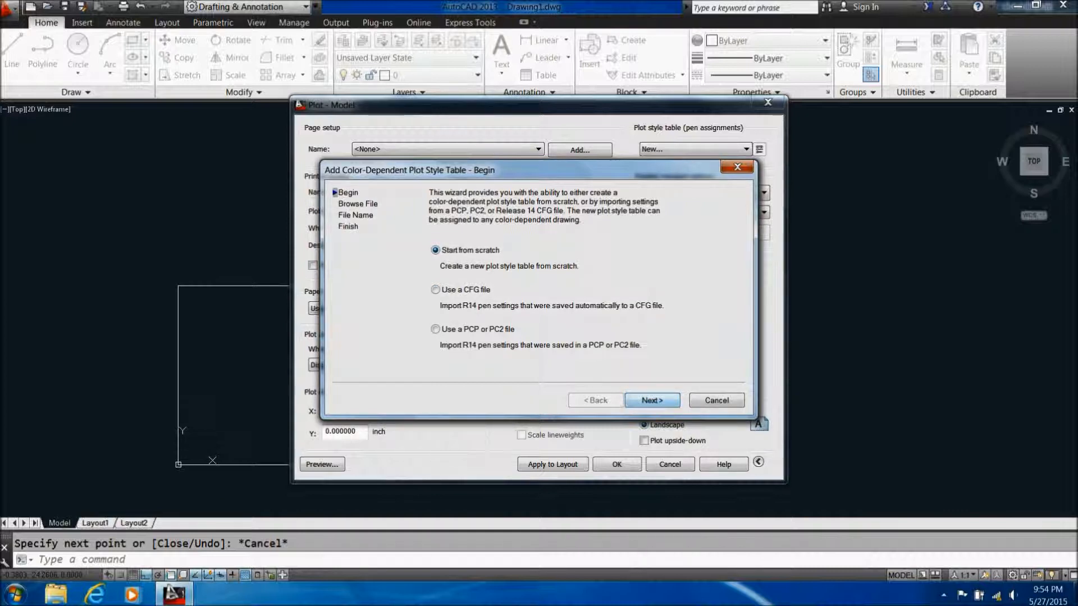
{"action": "key", "text": "Return"}
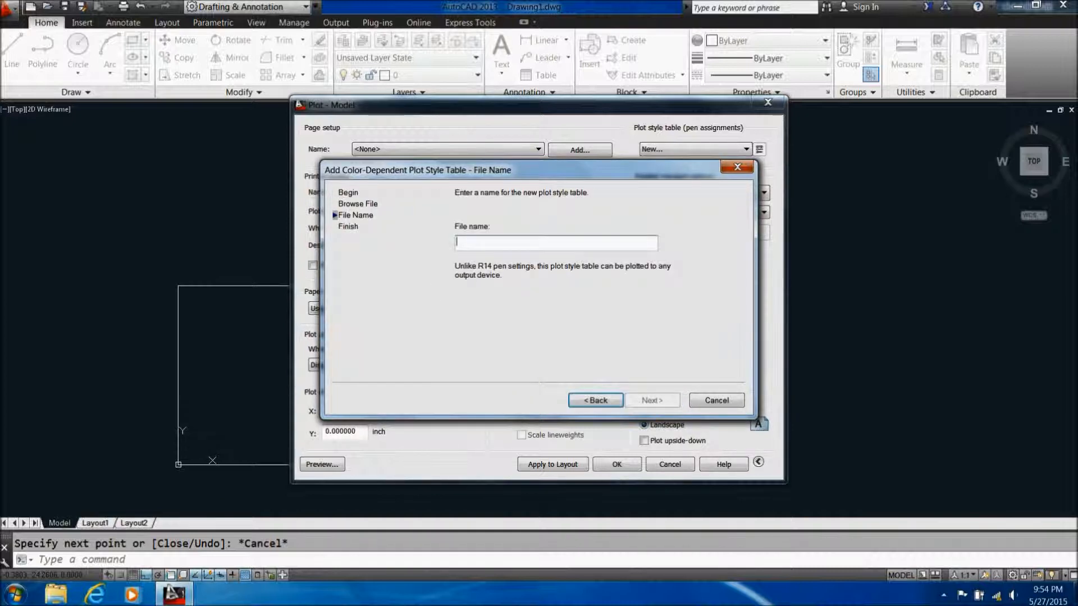
{"action": "type", "text": "LASER"}
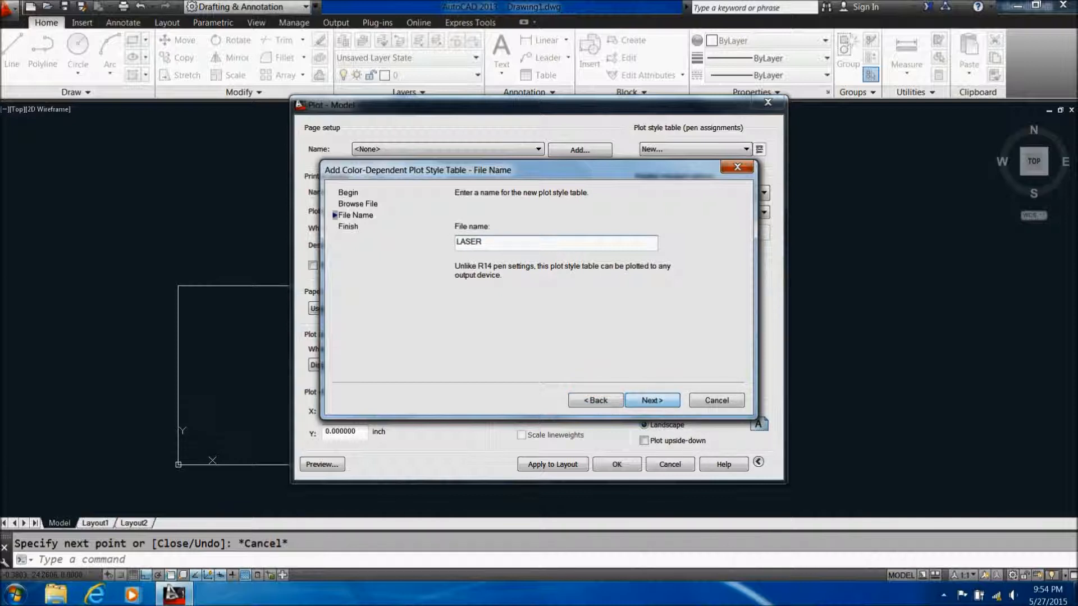
{"action": "key", "text": "Return"}
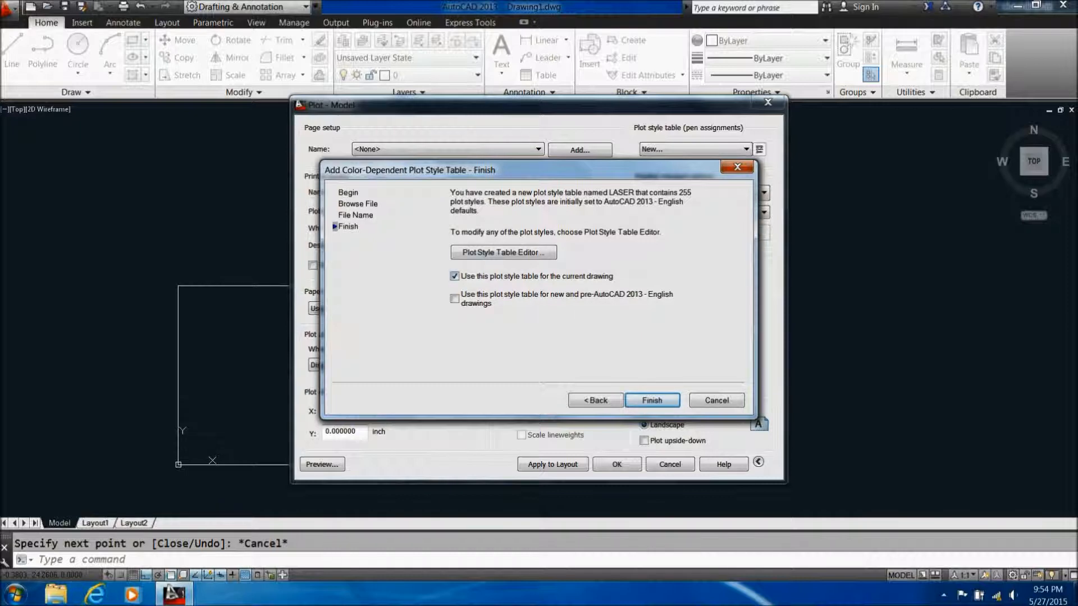
- Edit the LASER plot style table, giving Color 1 a Solid linetype and a 0.0000 mm lineweight
{"action": "left_click", "coordinate": [504, 252]}
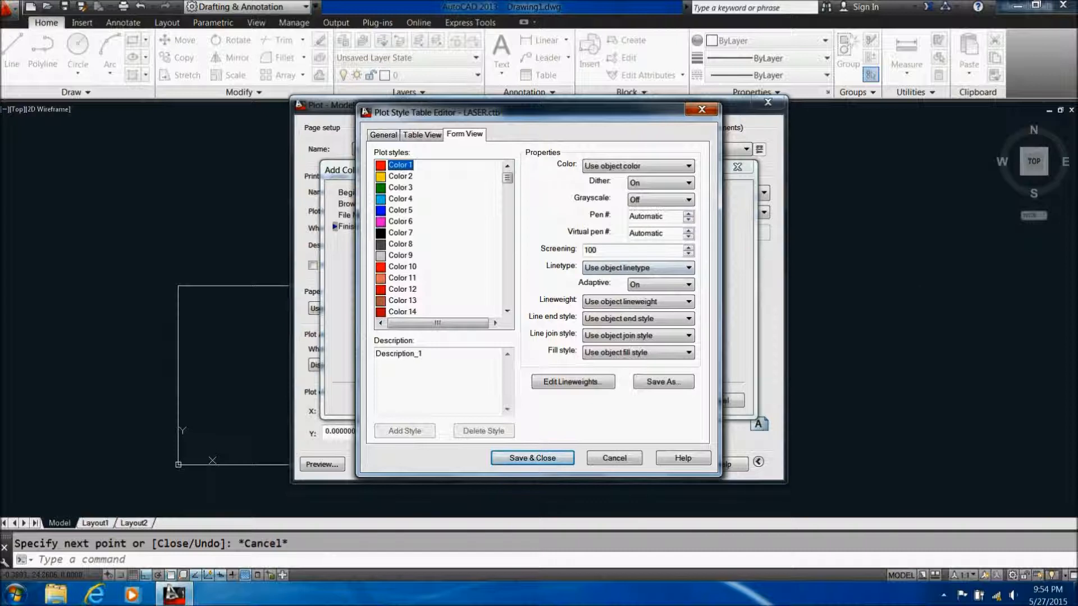
{"action": "left_click", "coordinate": [663, 267]}
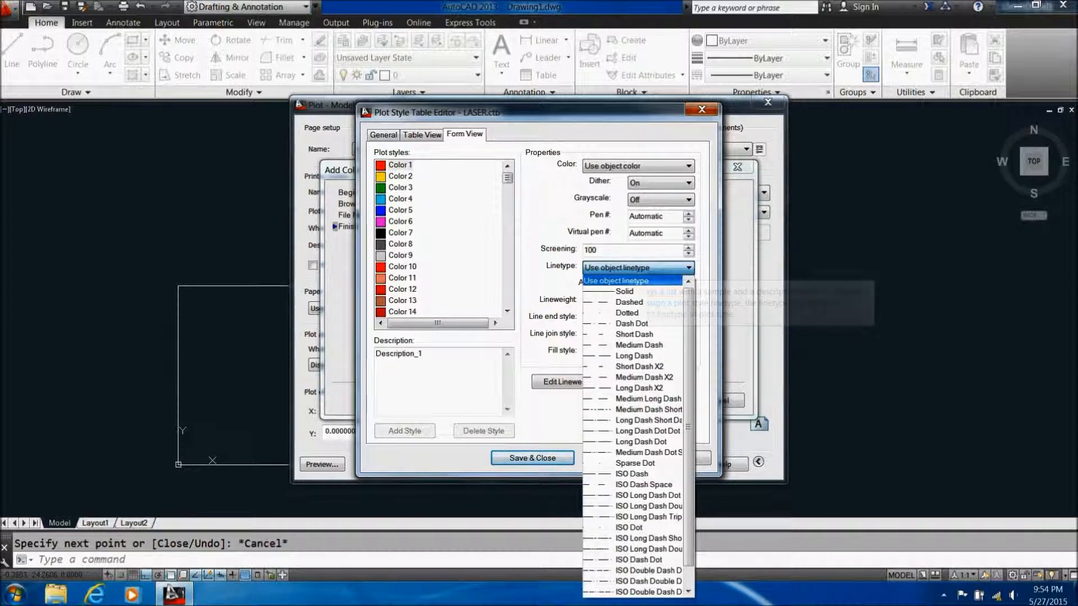
{"action": "left_click", "coordinate": [634, 292]}
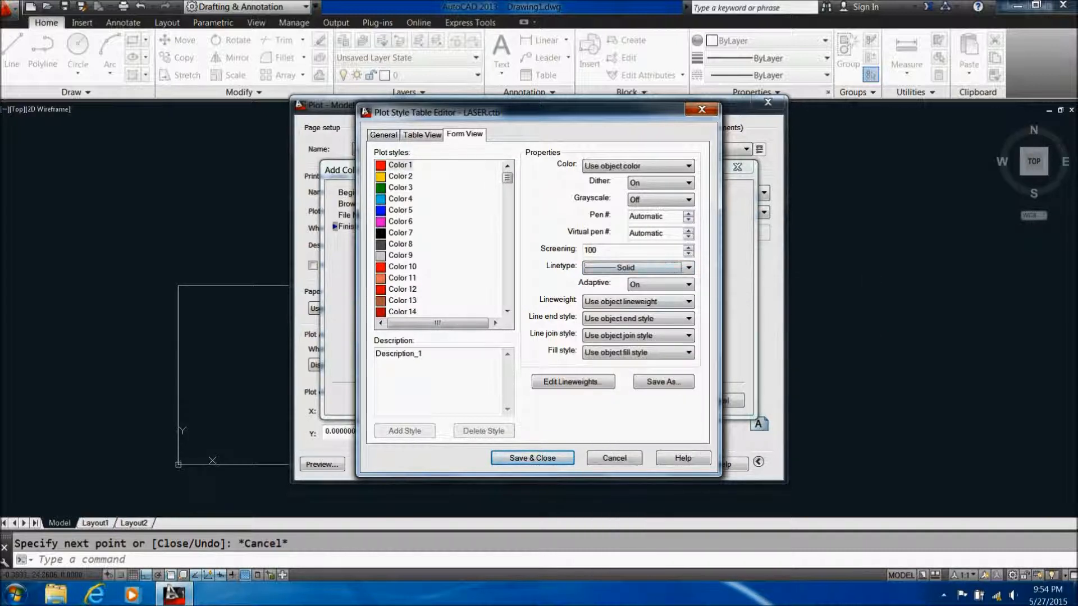
{"action": "left_click", "coordinate": [637, 301]}
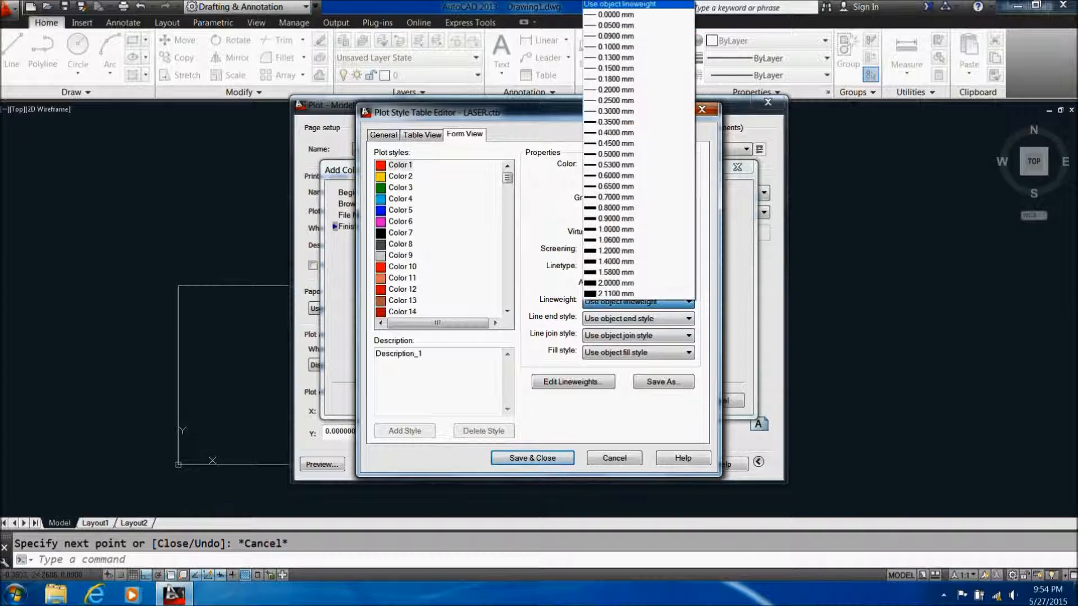
{"action": "left_click", "coordinate": [645, 14]}
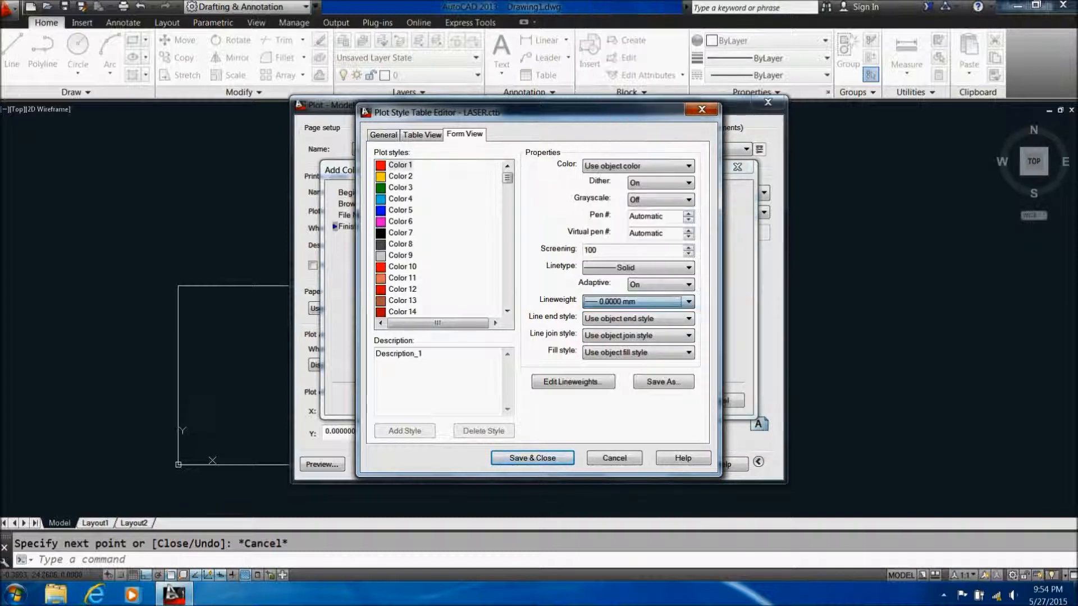
- Edit the available lineweights in inches and change the 0.0000 lineweight to 0.001
{"action": "key", "text": "Tab"}
{"action": "key", "text": "Tab"}
{"action": "key", "text": "Tab"}
{"action": "key", "text": "Tab"}
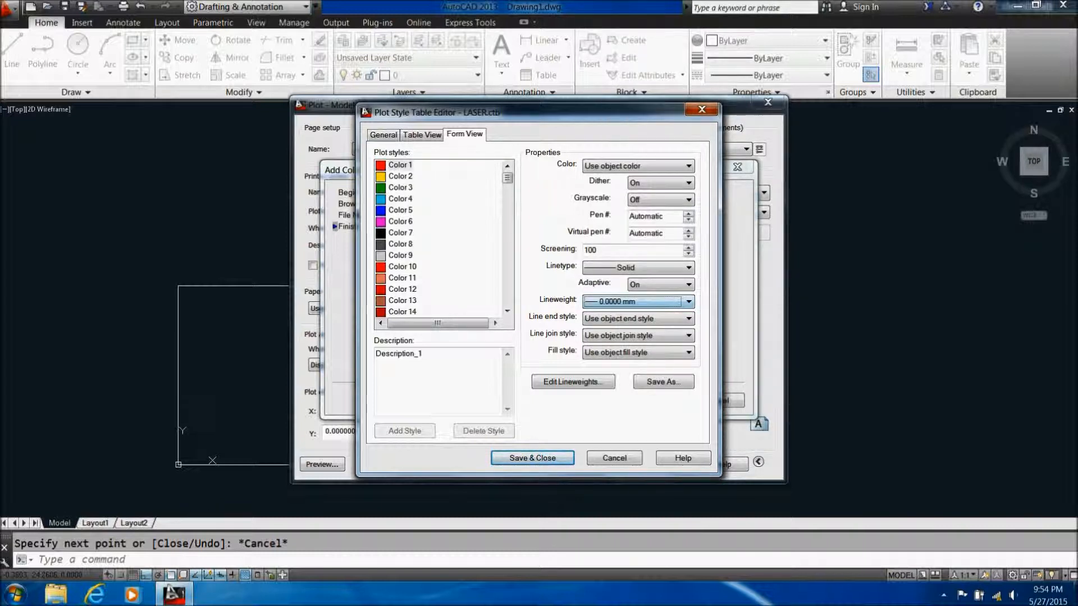
{"action": "key", "text": "Return"}
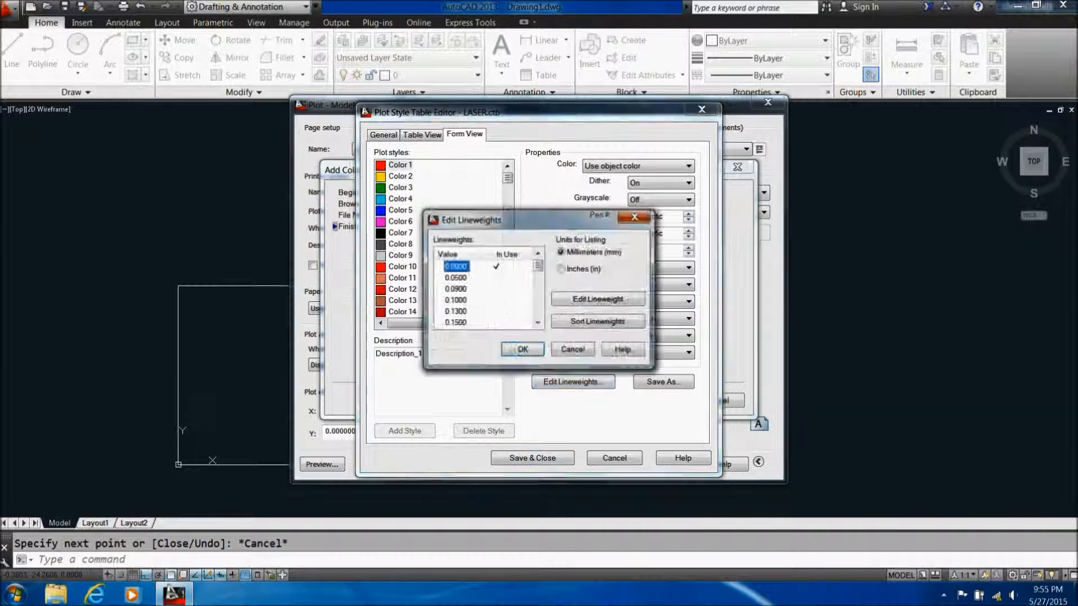
{"action": "left_click", "coordinate": [561, 269]}
{"action": "left_click", "coordinate": [598, 299]}
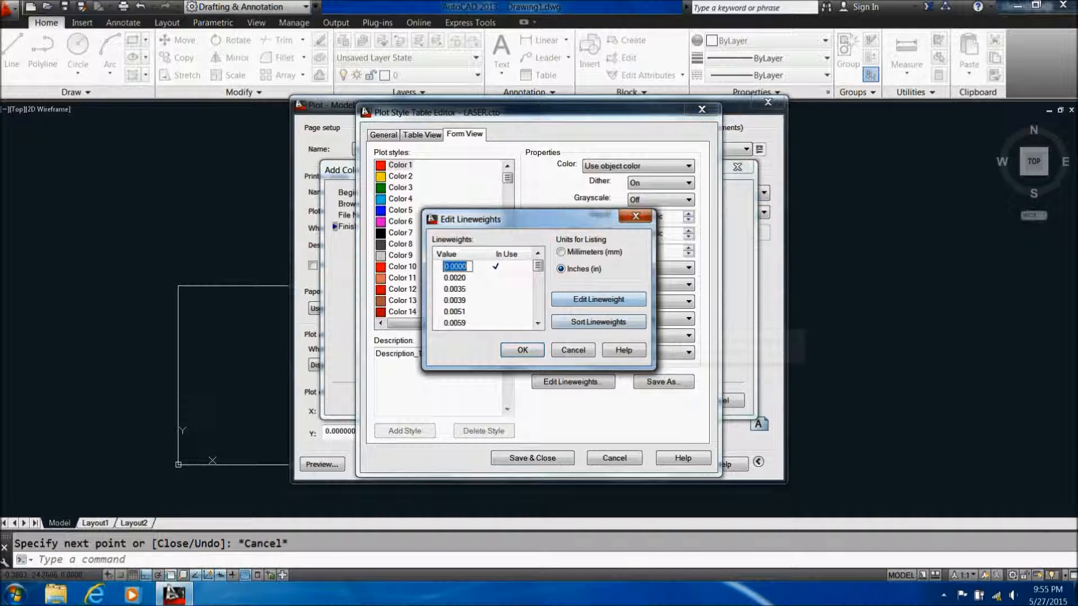
{"action": "type", "text": "0.001"}
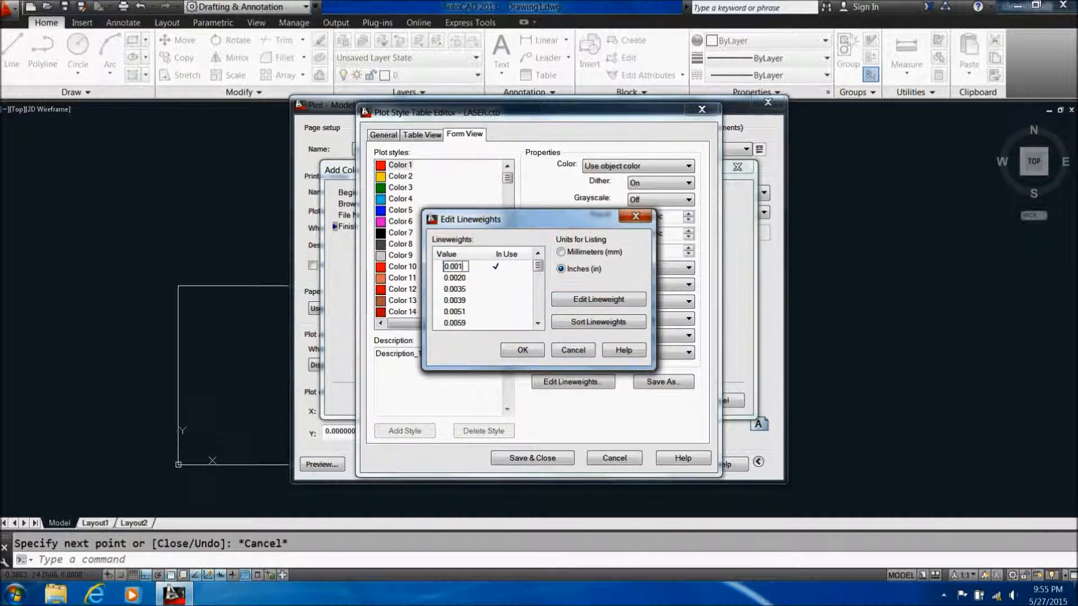
{"action": "key", "text": "Return"}
{"action": "key", "text": "Return"}
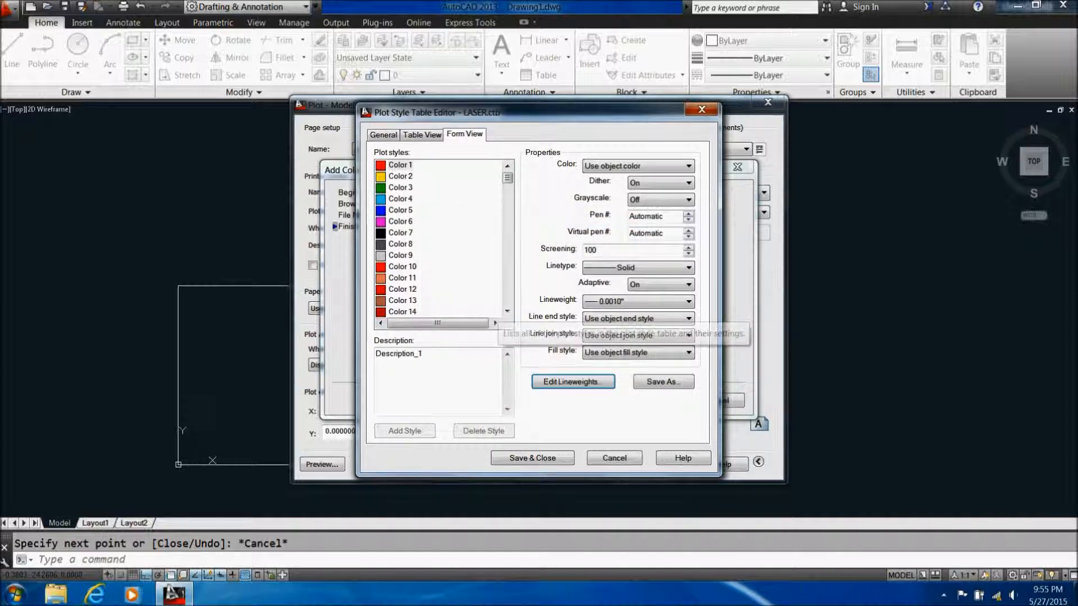
- Select all plot styles from Color 1 to Color 255 and give them a 0.0010" lineweight and Solid linetype
{"action": "left_click", "coordinate": [401, 165]}
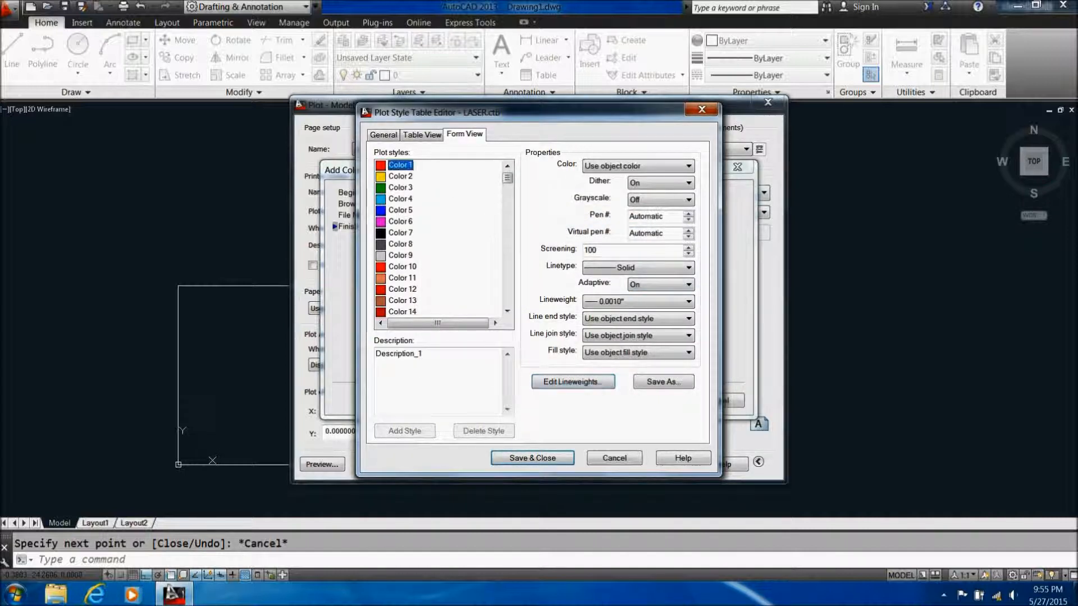
{"action": "left_click_drag", "start_coordinate": [508, 177], "coordinate": [508, 301]}
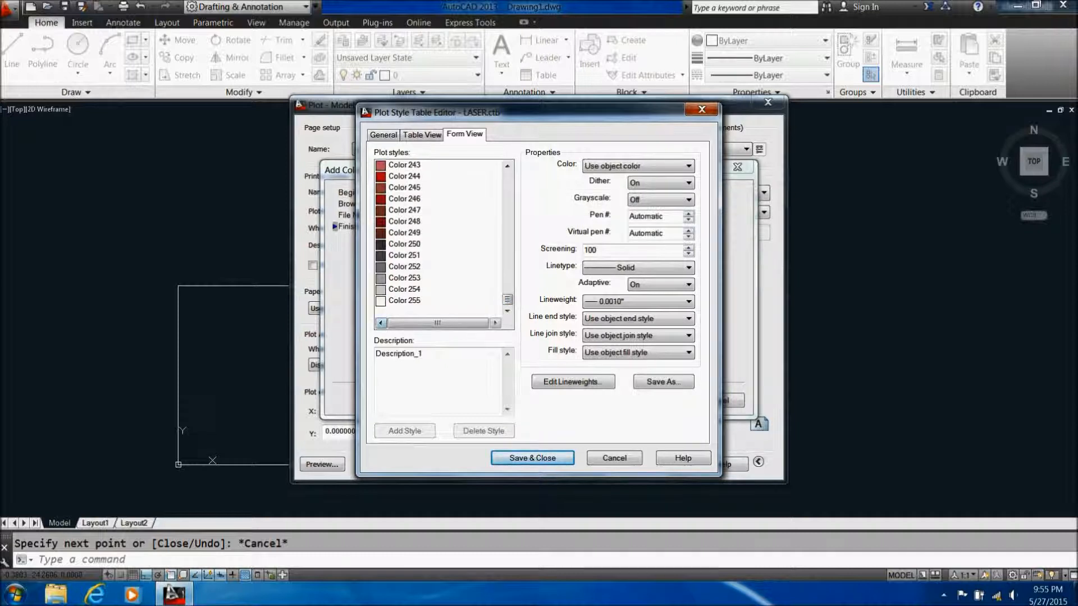
{"action": "left_click", "coordinate": [404, 301], "text": "shift"}
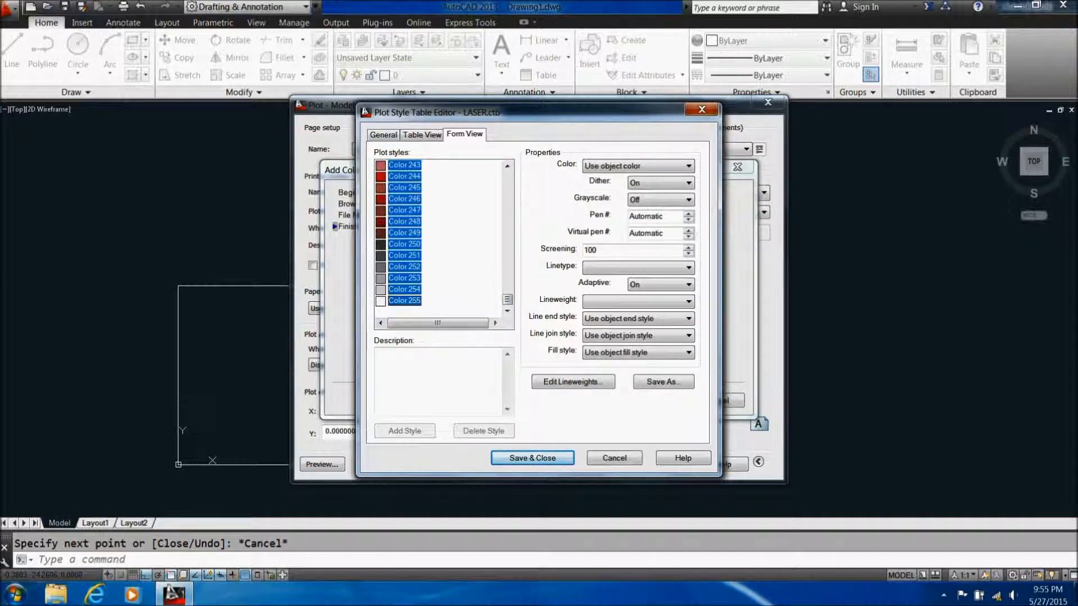
{"action": "left_click", "coordinate": [688, 301]}
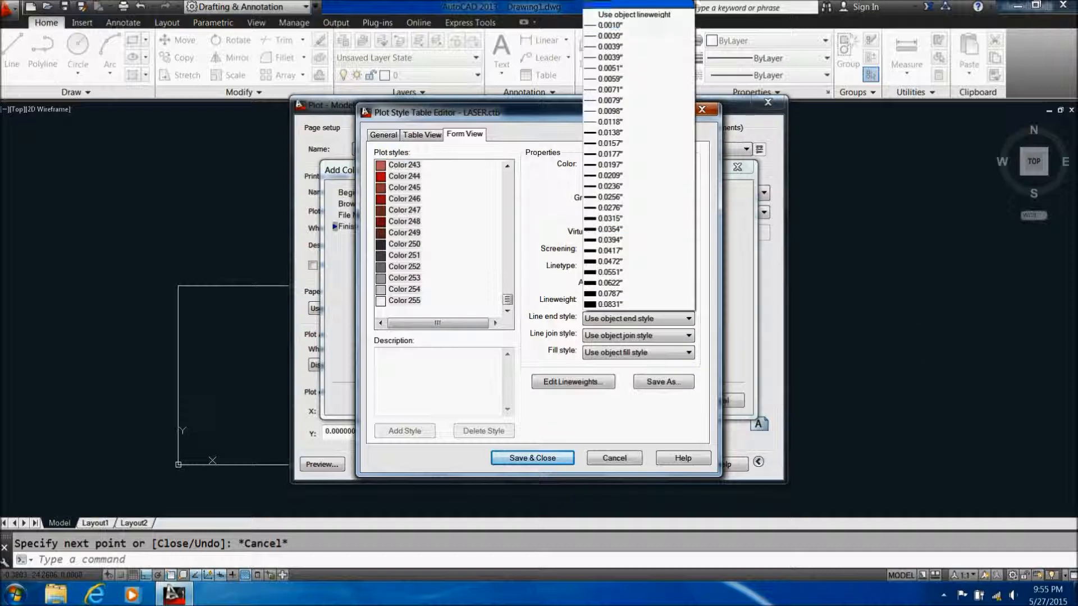
{"action": "left_click", "coordinate": [611, 25]}
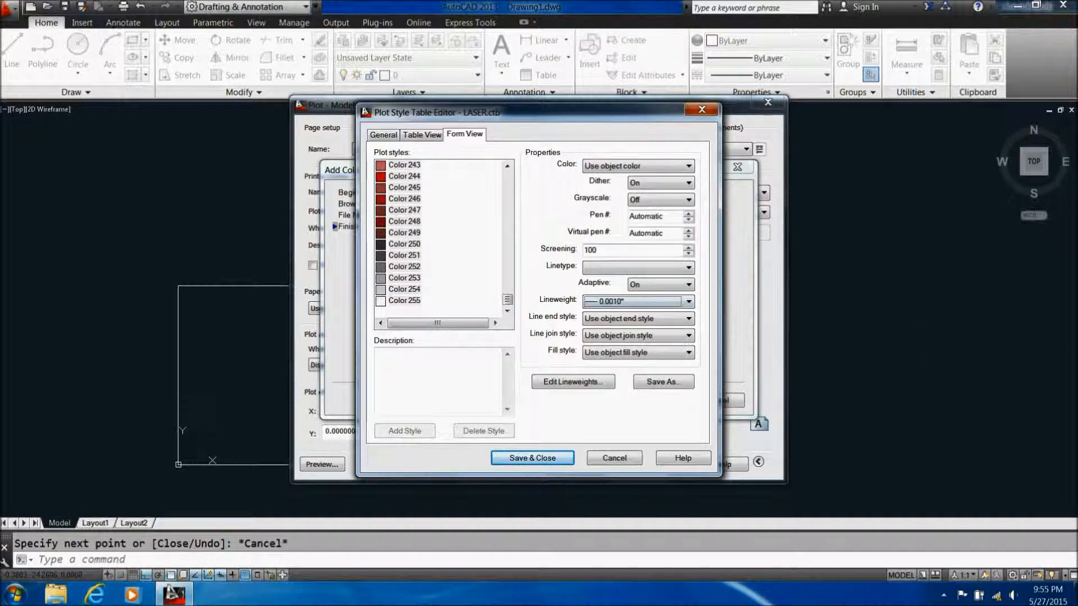
{"action": "left_click", "coordinate": [688, 268]}
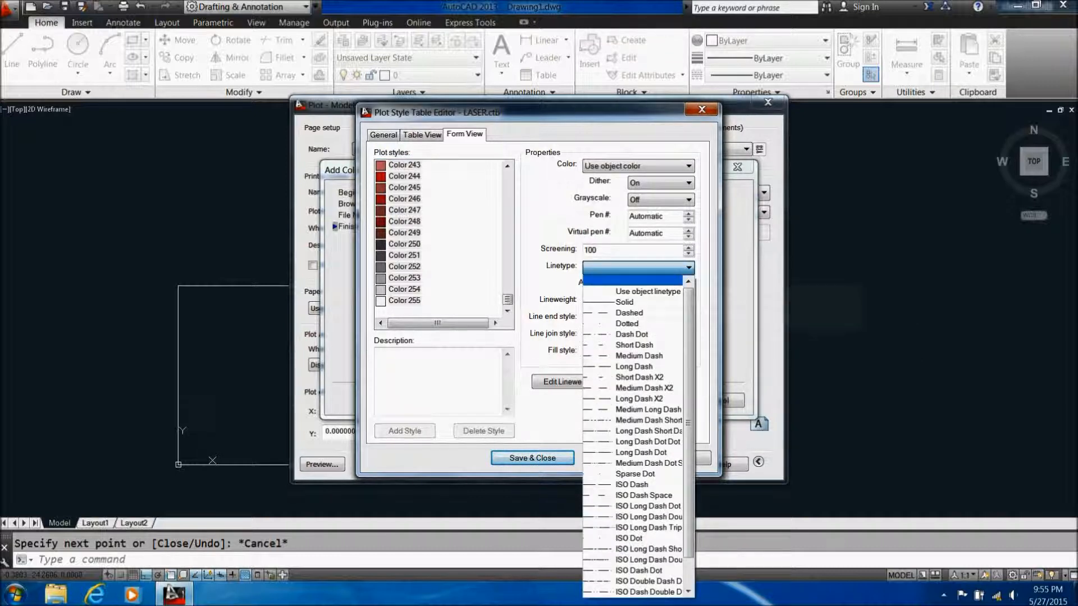
{"action": "left_click", "coordinate": [624, 302]}
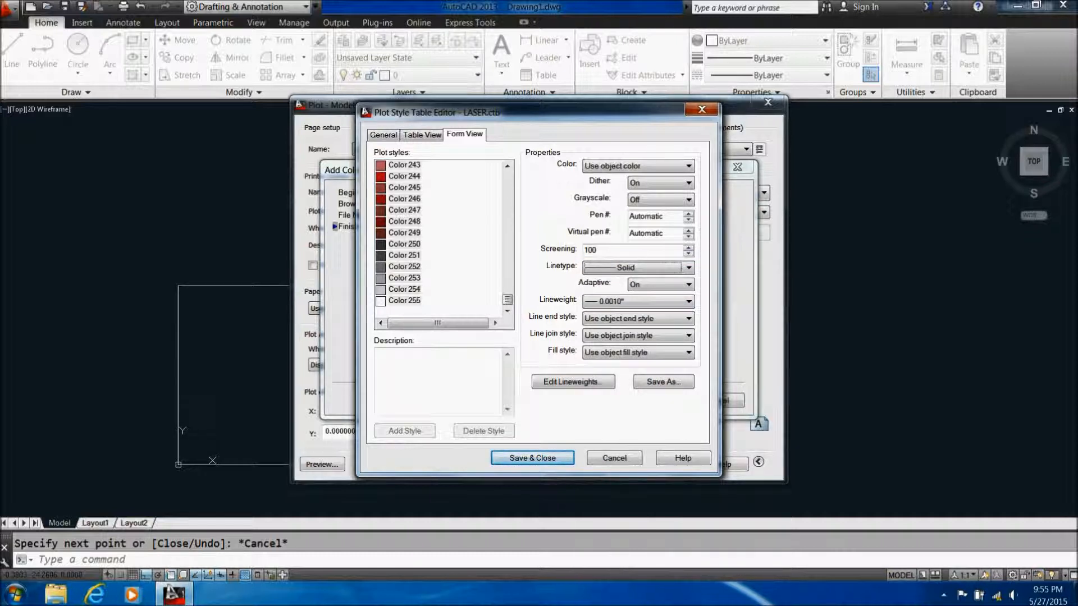
- Spot-check the settings of several colors, including Colors 2, 5 and 10, and save the LASER plot style table to finish its creation
{"action": "left_click_drag", "start_coordinate": [507, 300], "coordinate": [507, 177]}
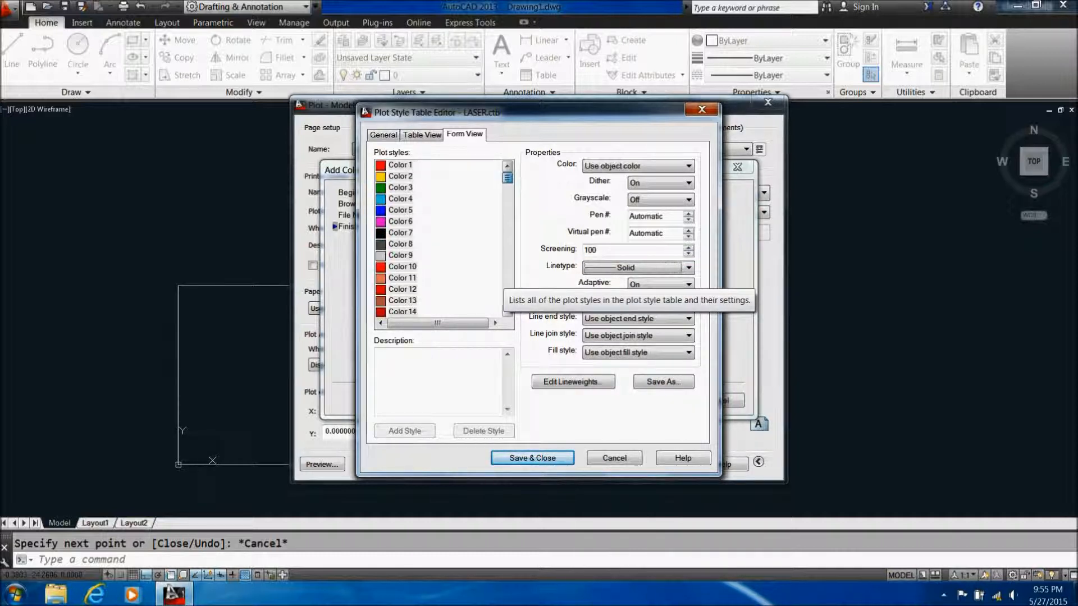
{"action": "left_click", "coordinate": [400, 176]}
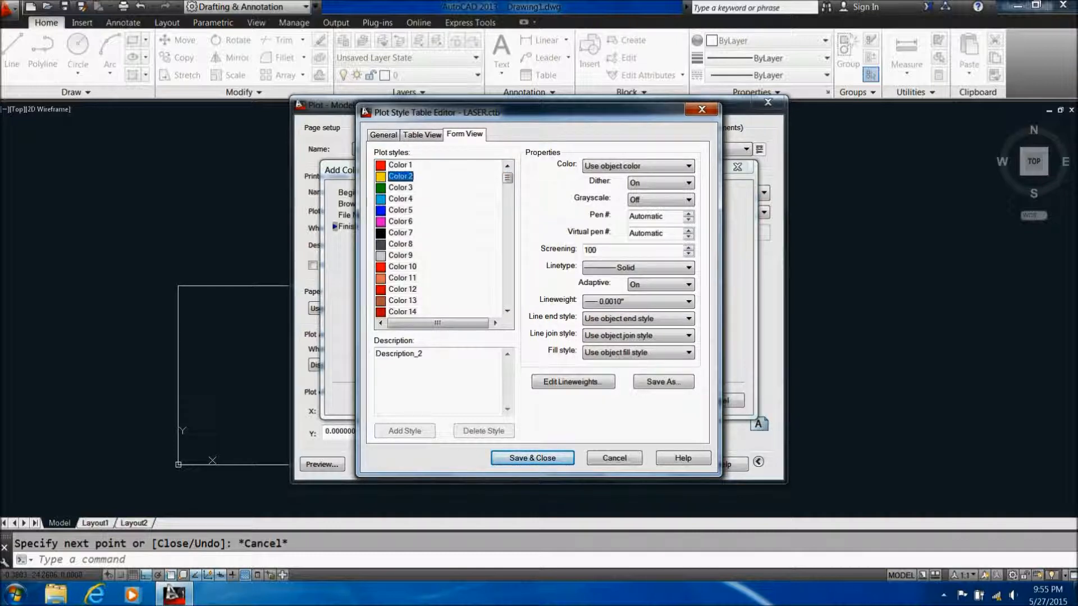
{"action": "left_click", "coordinate": [400, 211]}
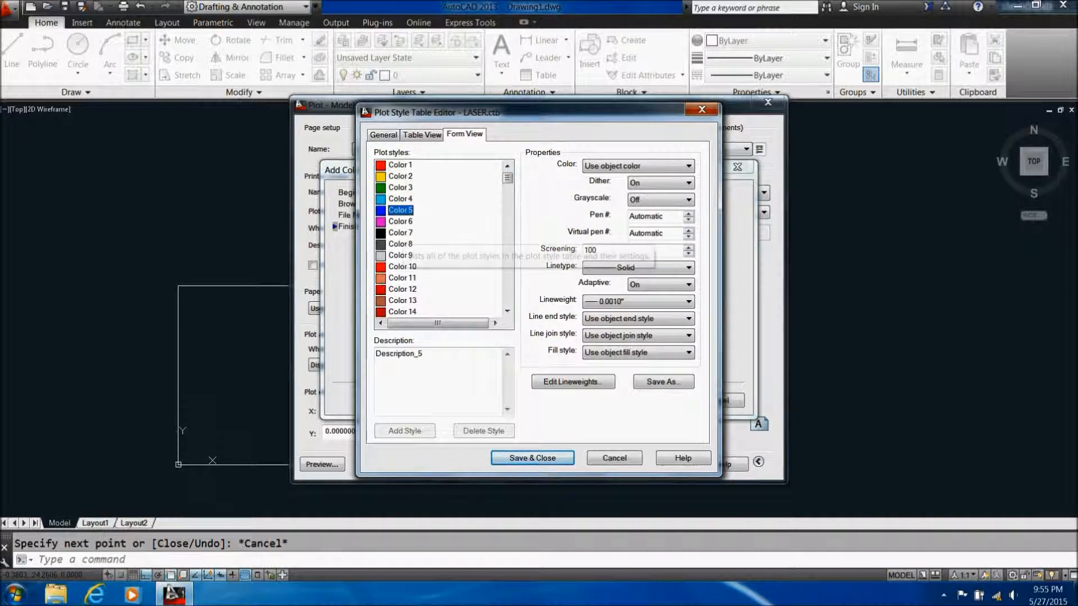
{"action": "left_click", "coordinate": [400, 233]}
{"action": "left_click", "coordinate": [402, 267]}
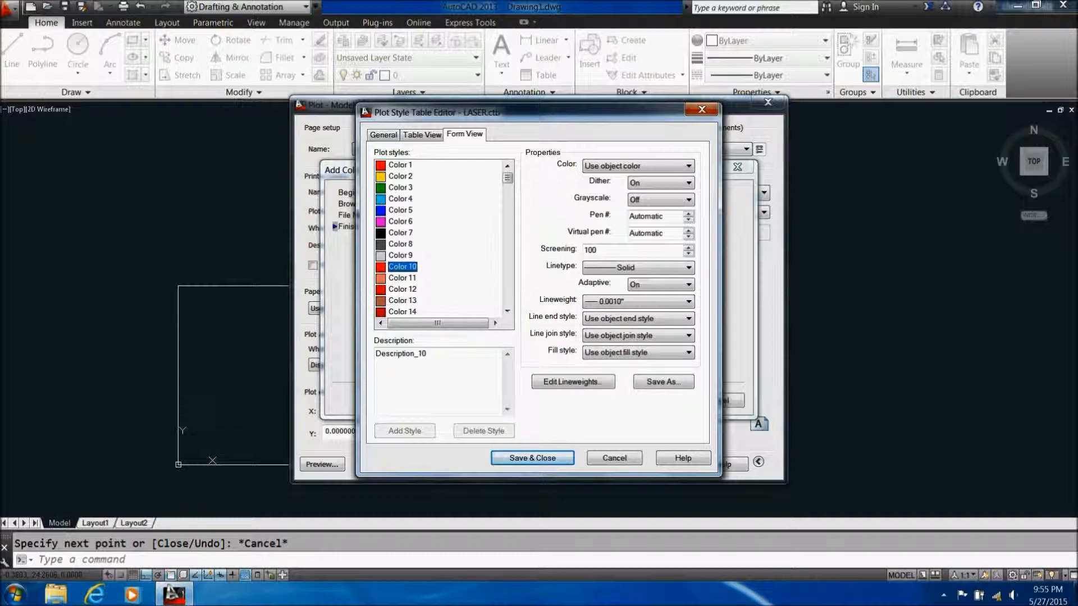
{"action": "left_click", "coordinate": [402, 300]}
{"action": "left_click", "coordinate": [532, 458]}
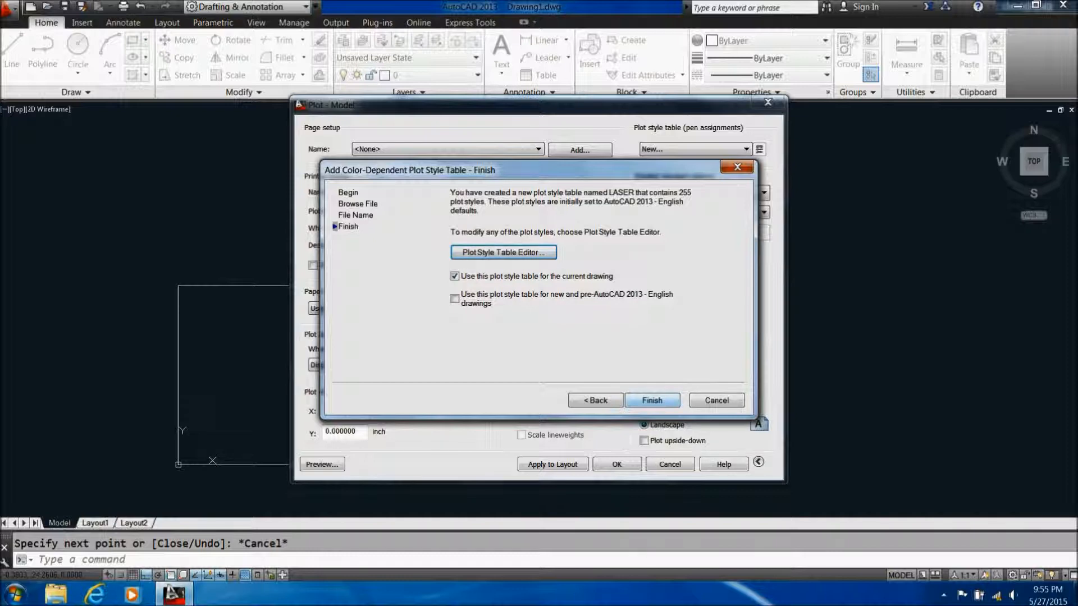
{"action": "left_click", "coordinate": [652, 400]}
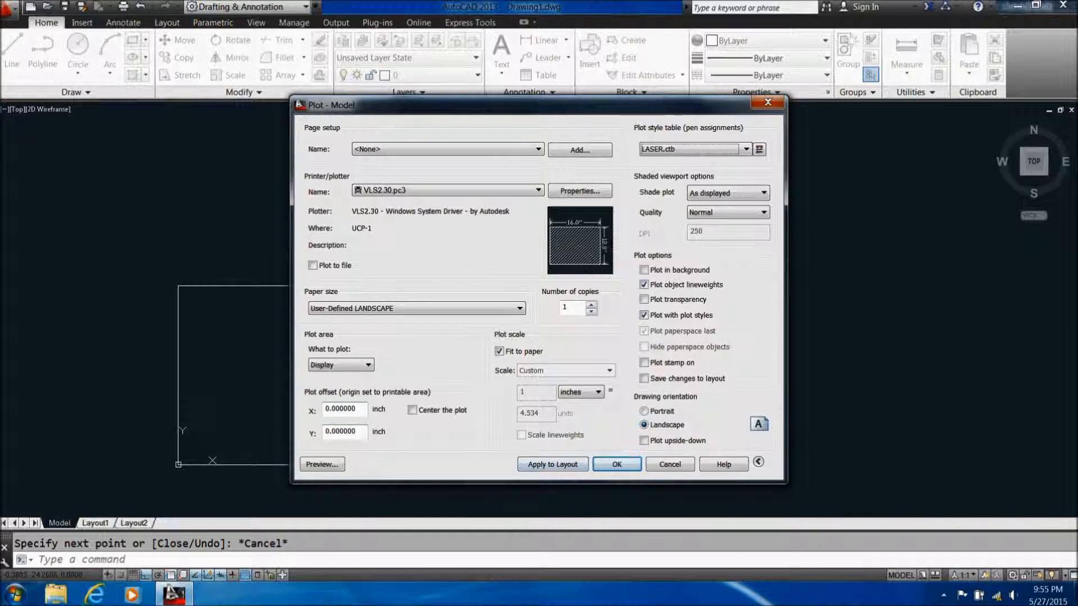
- Set the plot area to a window picked at opposite corners of the rectangular boundary, and leave the plot settings
{"action": "left_click", "coordinate": [341, 365]}
{"action": "left_click", "coordinate": [323, 403]}
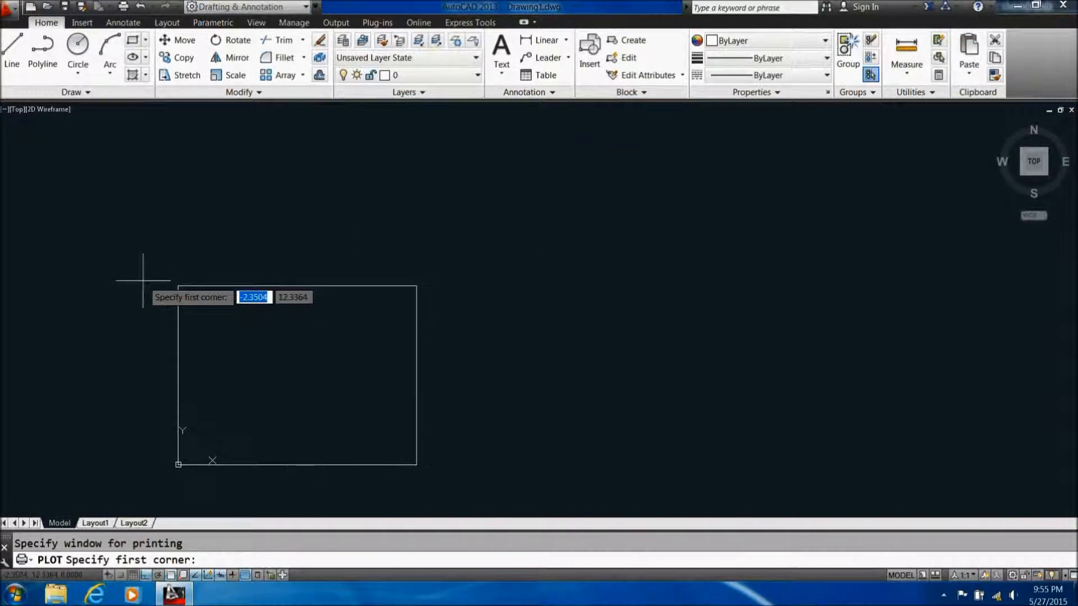
{"action": "left_click", "coordinate": [178, 286]}
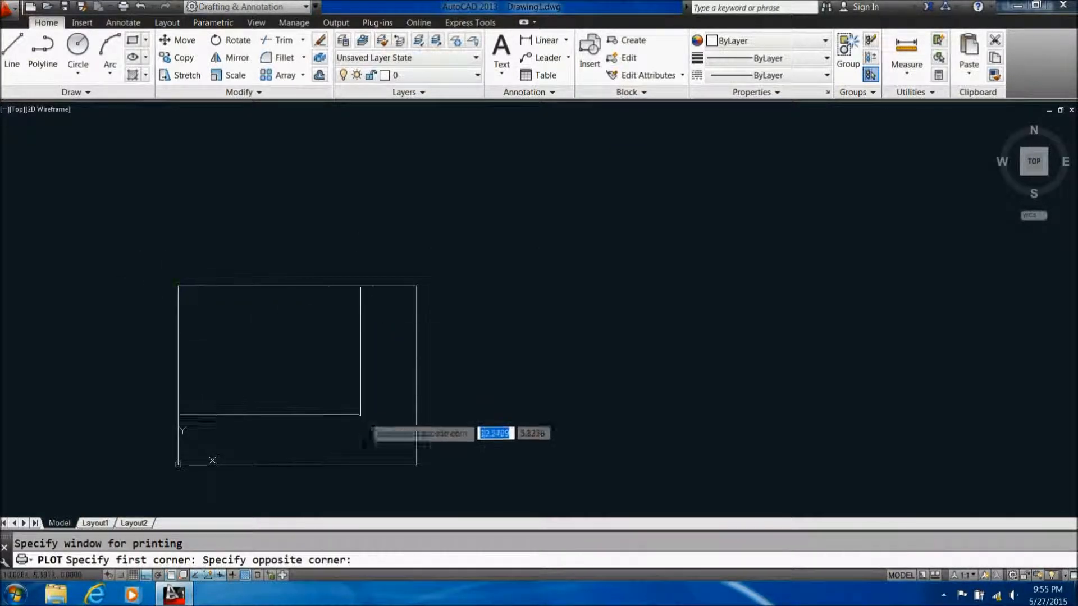
{"action": "left_click", "coordinate": [416, 464]}
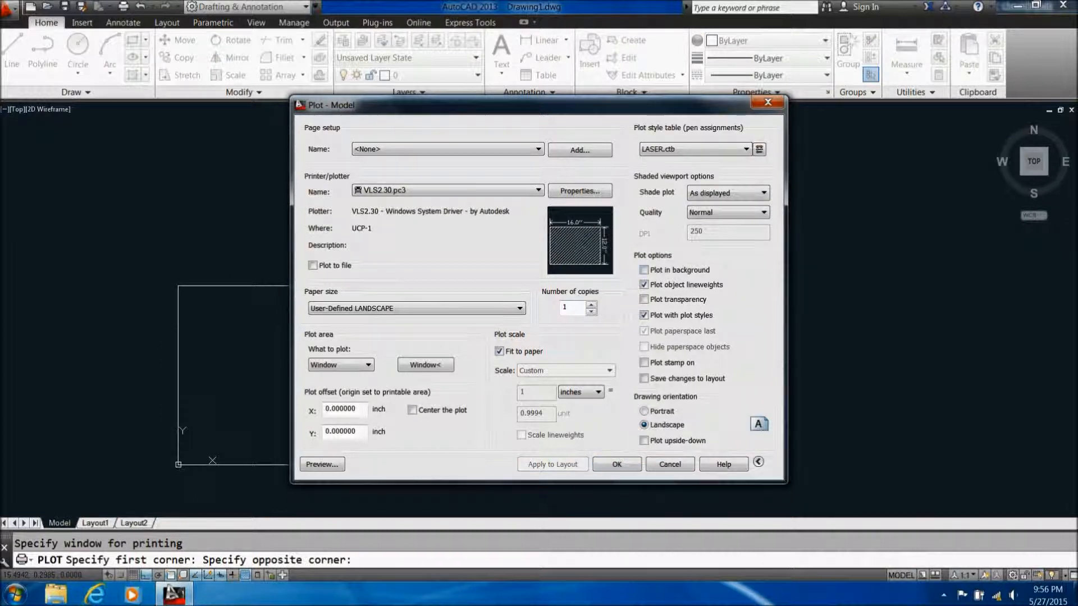
{"action": "left_click", "coordinate": [767, 102]}
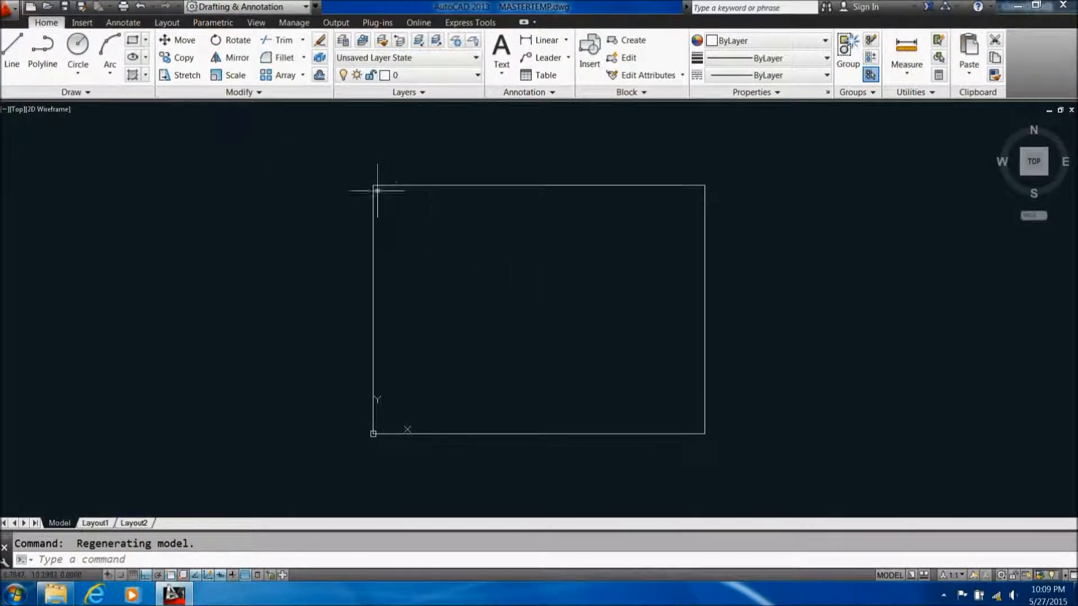
- Draw lines closing off a 1 by 1 inch square in the upper-left corner of the MASTERTEMP boundary
{"action": "left_click", "coordinate": [12, 50]}
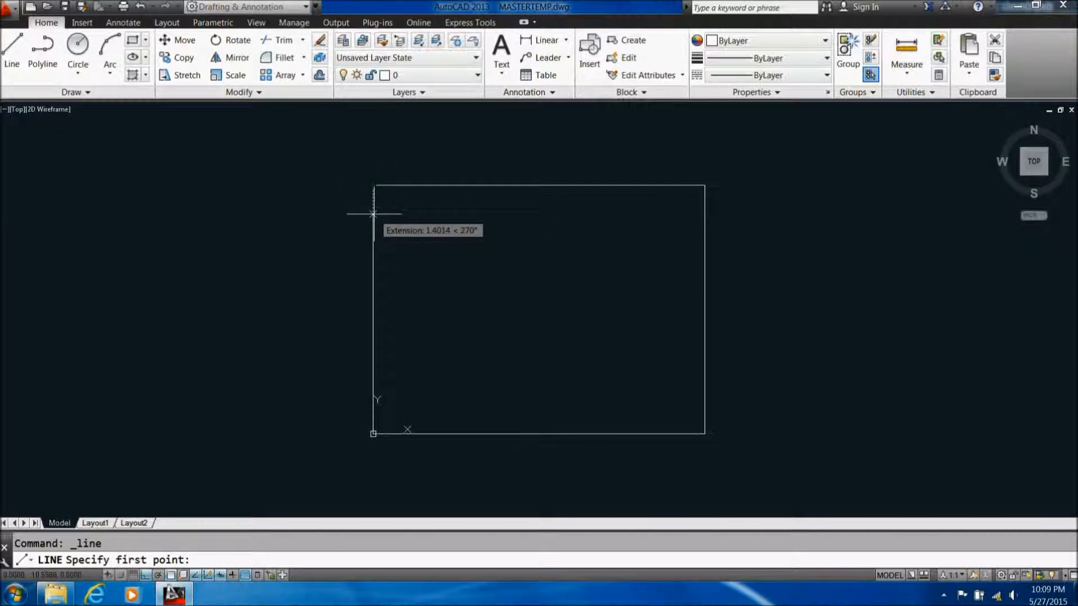
{"action": "type", "text": "1"}
{"action": "key", "text": "Return"}
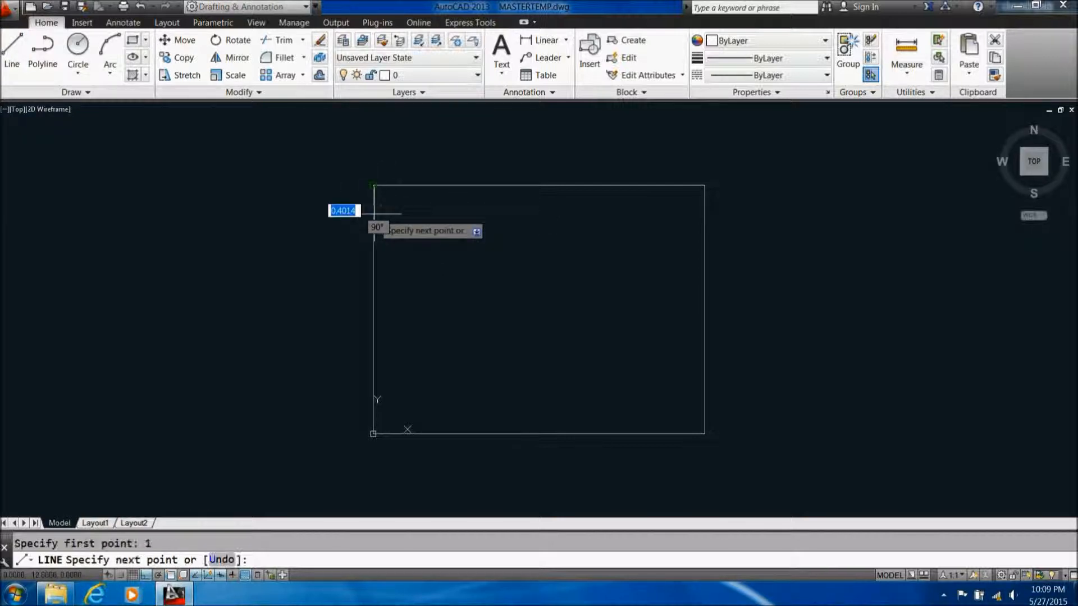
{"action": "type", "text": "1"}
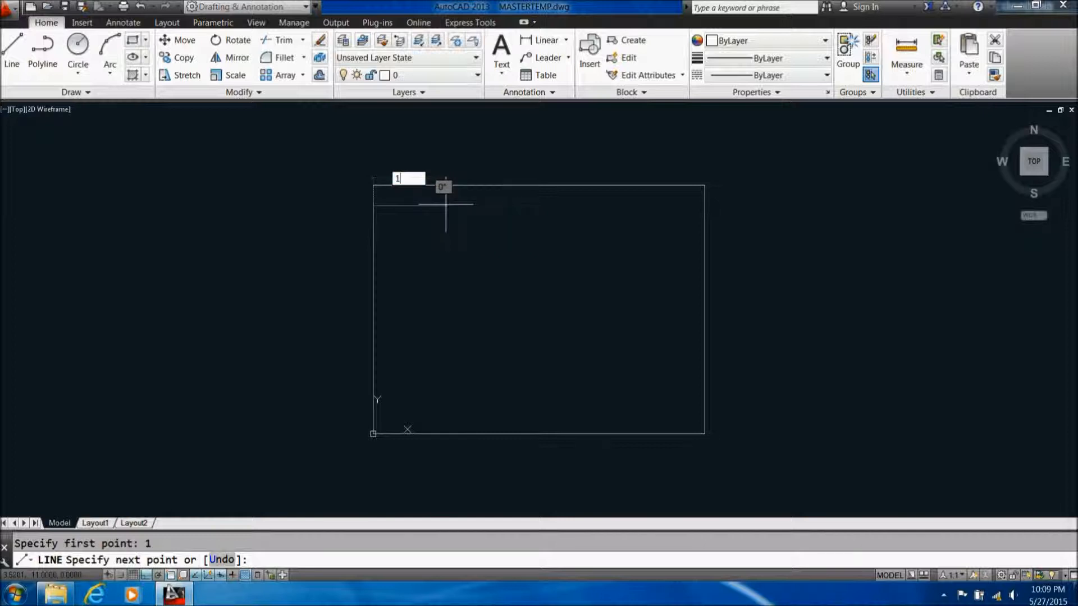
{"action": "key", "text": "Return"}
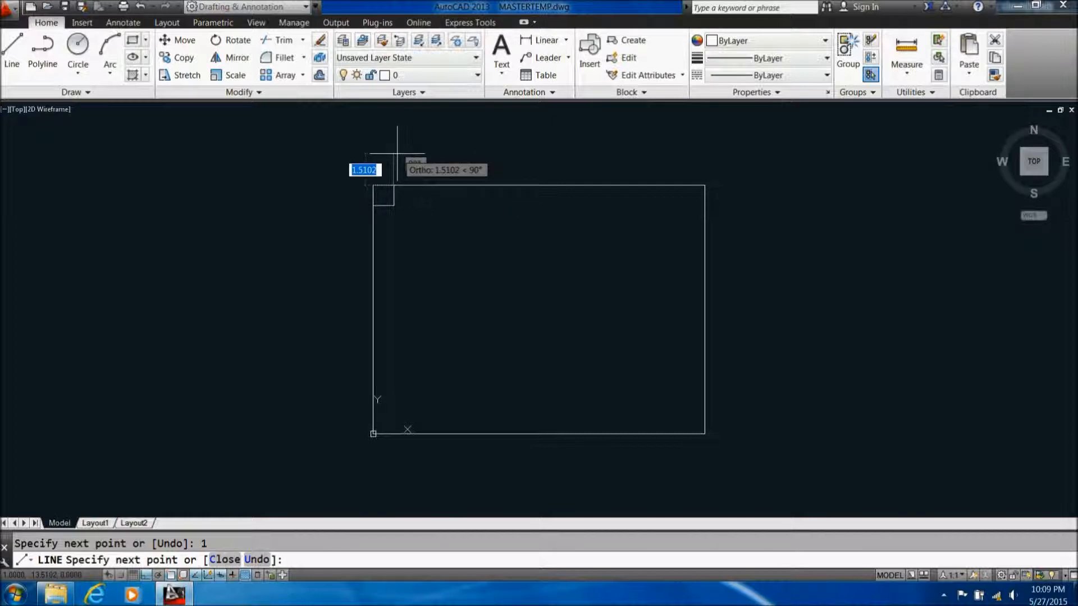
{"action": "key", "text": "Escape"}
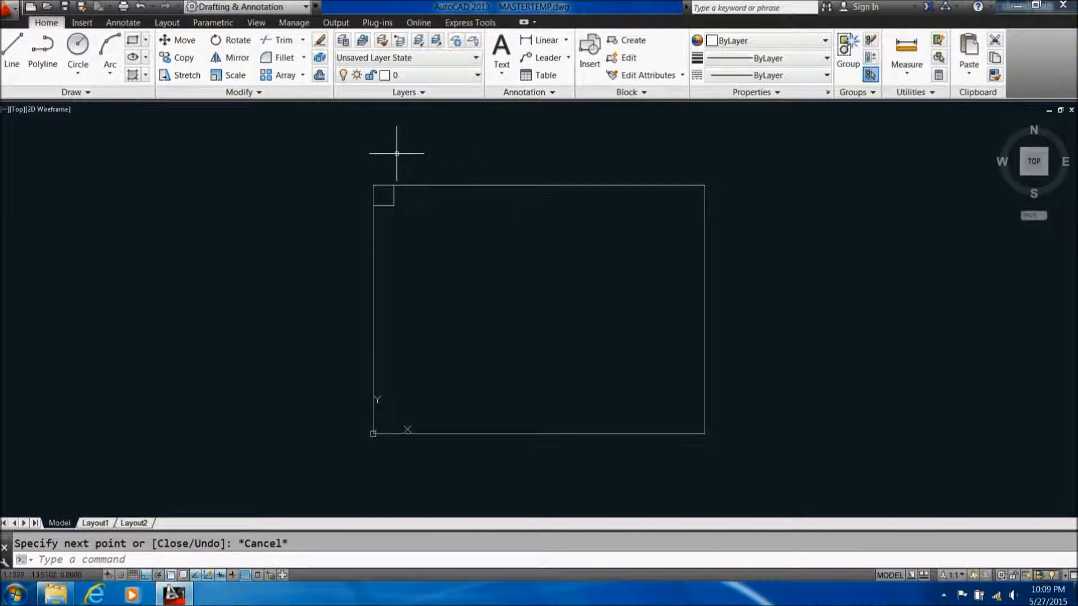
- Move the two lines of the small corner square to the red laser layer
{"action": "scroll", "coordinate": [412, 185], "scroll_direction": "up", "scroll_amount": 5}
{"action": "left_click", "coordinate": [346, 278]}
{"action": "left_click", "coordinate": [313, 242]}
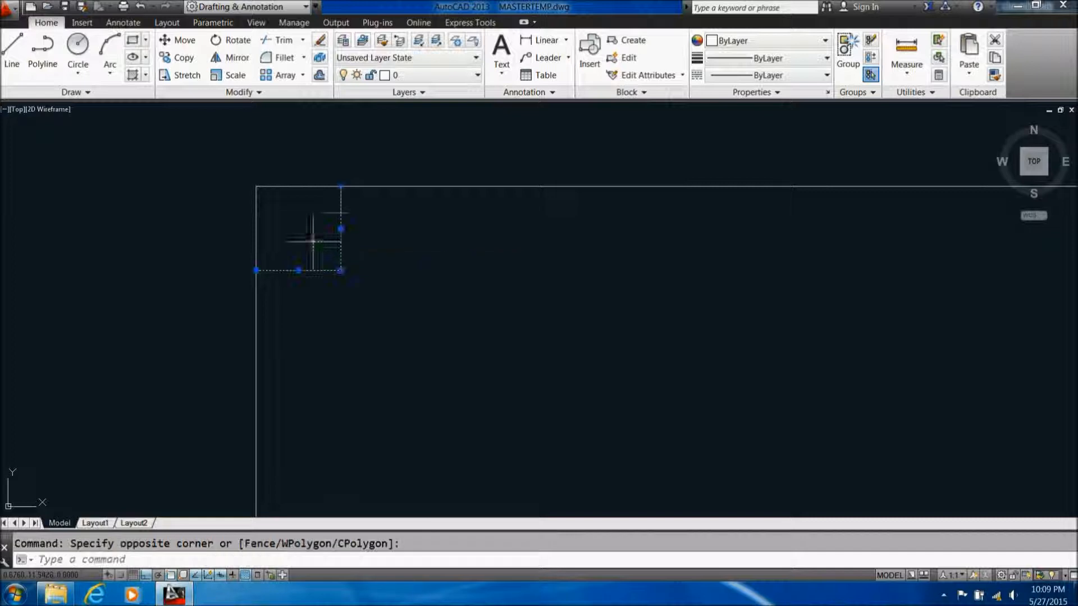
{"action": "left_click", "coordinate": [404, 74]}
{"action": "left_click", "coordinate": [404, 108]}
{"action": "key", "text": "Escape"}
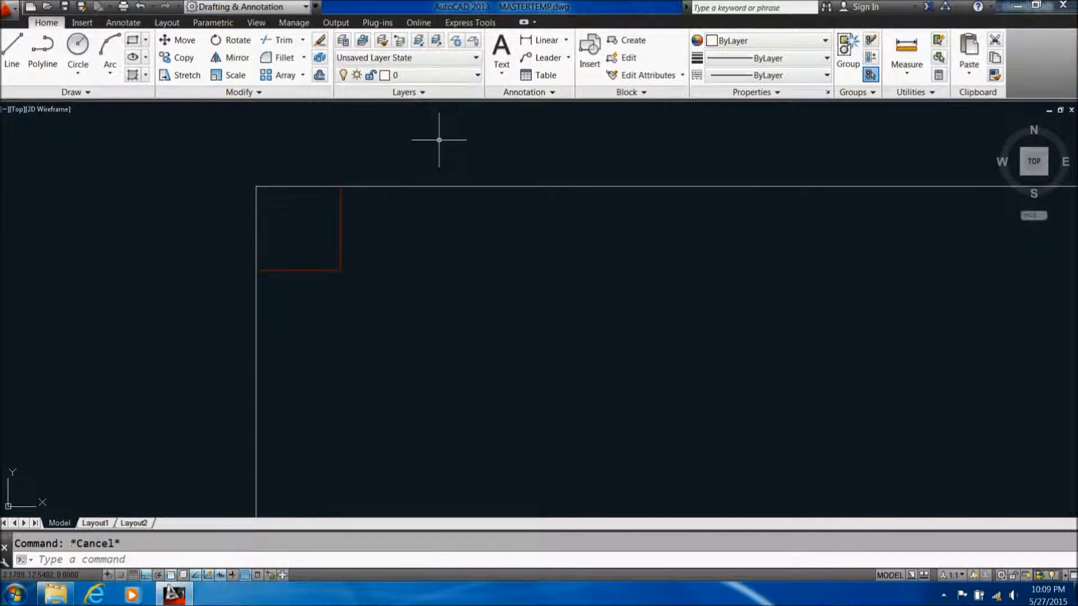
- Preview the plot with the VLS2.30.pc3 plotter and LASER.ctb settings to check the plot area, and exit the preview
{"action": "scroll", "coordinate": [530, 169], "scroll_direction": "down", "scroll_amount": 5}
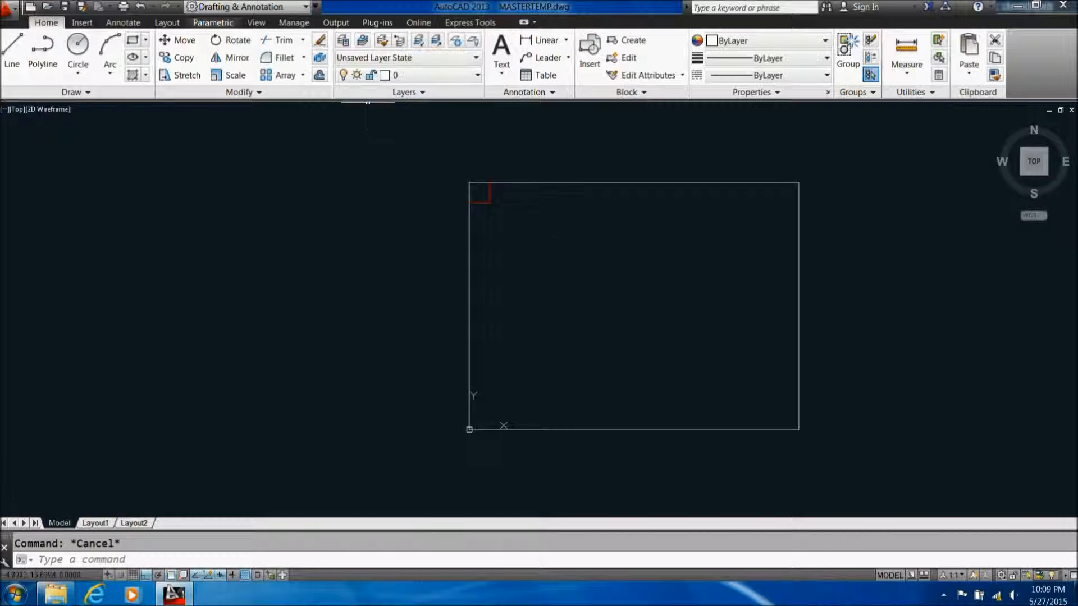
{"action": "left_click", "coordinate": [124, 6]}
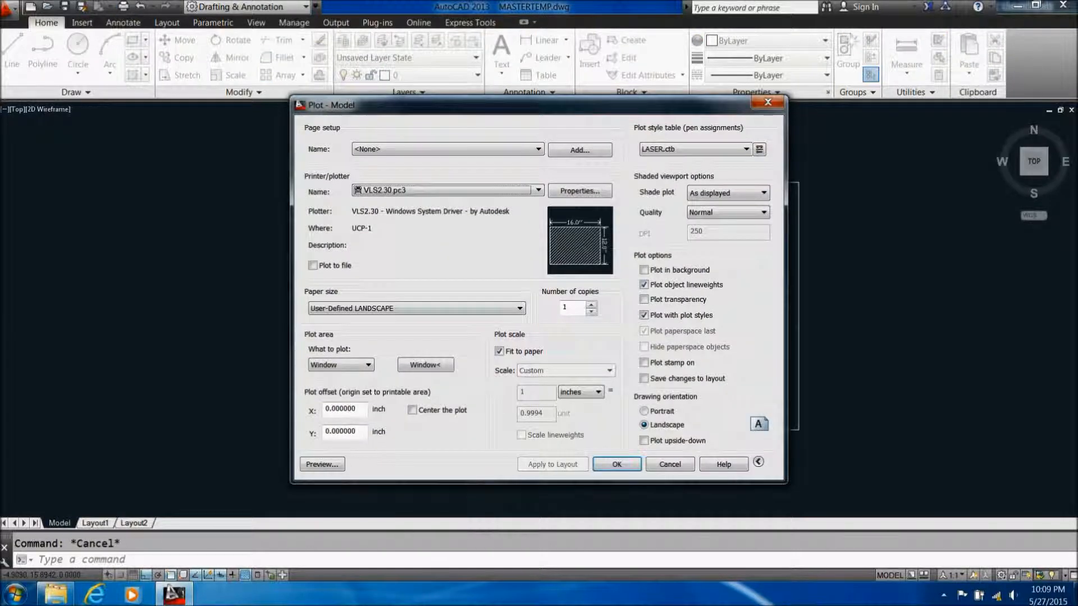
{"action": "left_click", "coordinate": [324, 463]}
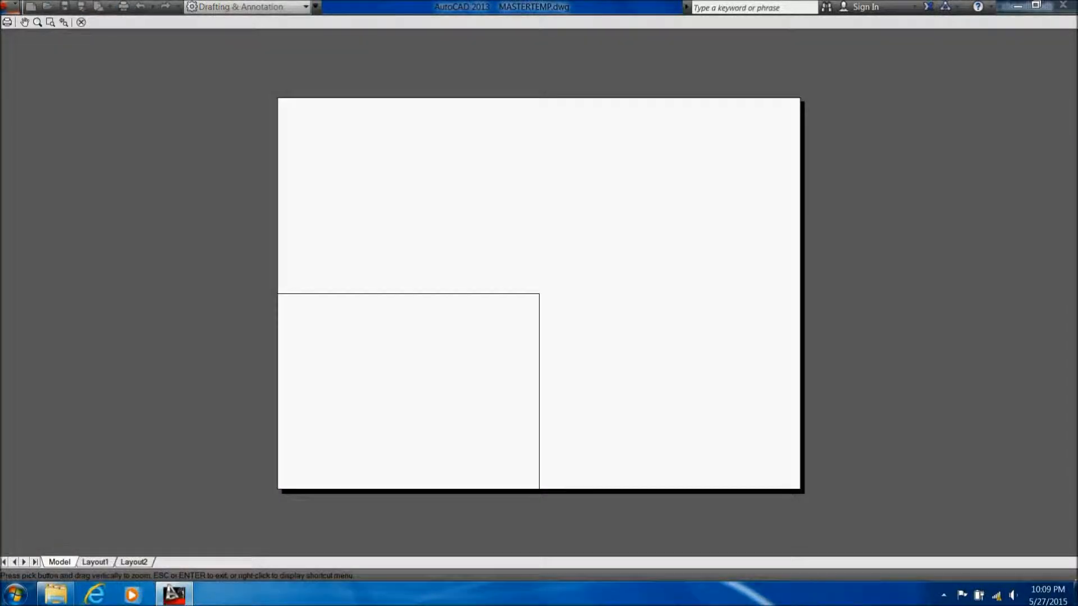
{"action": "left_click", "coordinate": [80, 22]}
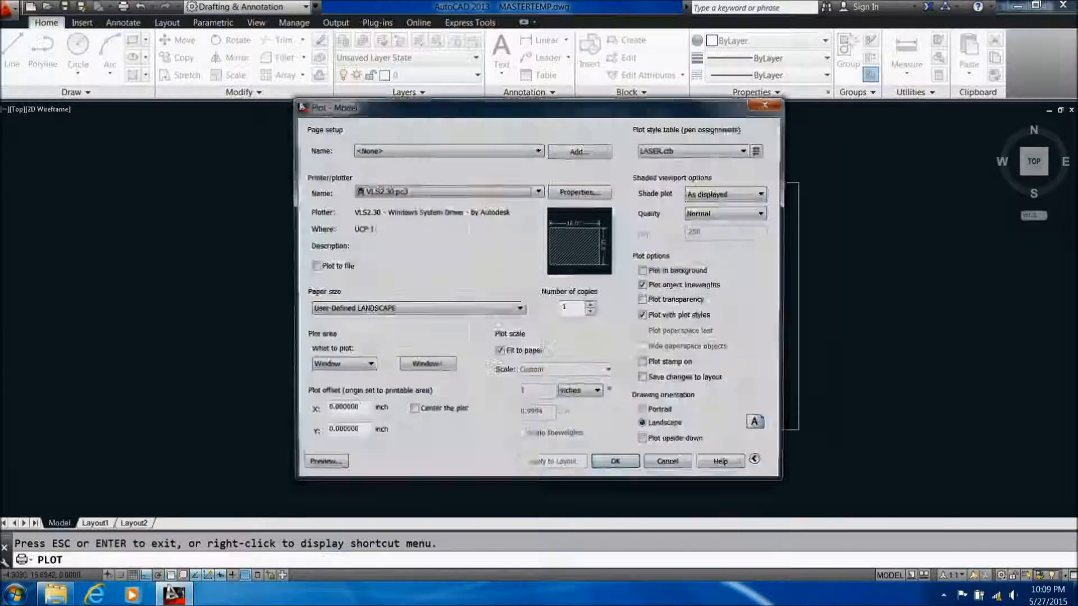
- Redefine the plot window from the boundary's upper-left to lower-right corner, and plot the drawing from its preview
{"action": "left_click", "coordinate": [425, 366]}
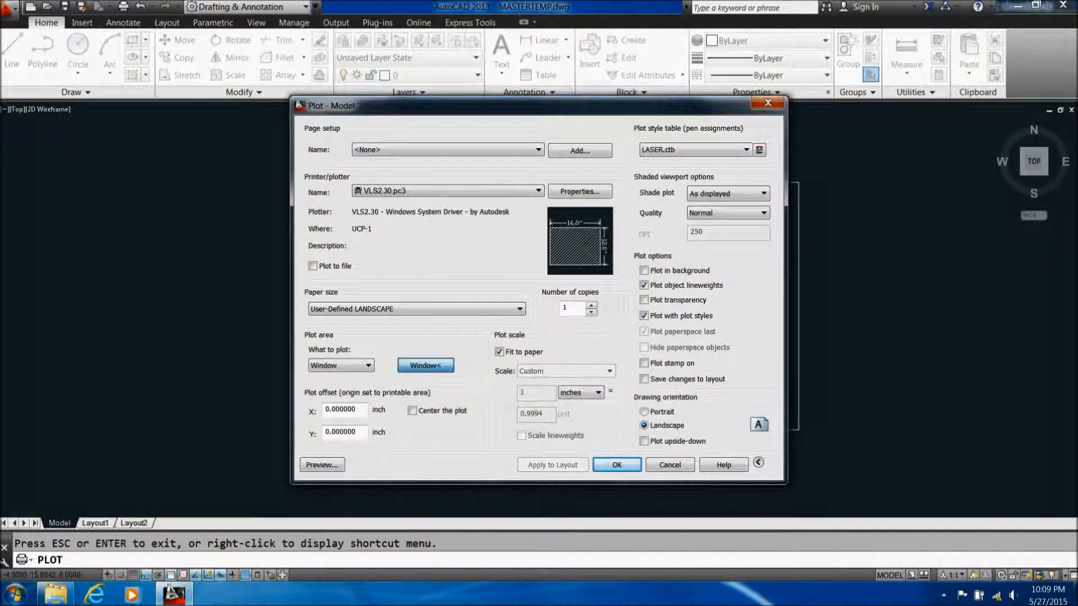
{"action": "left_click", "coordinate": [469, 182]}
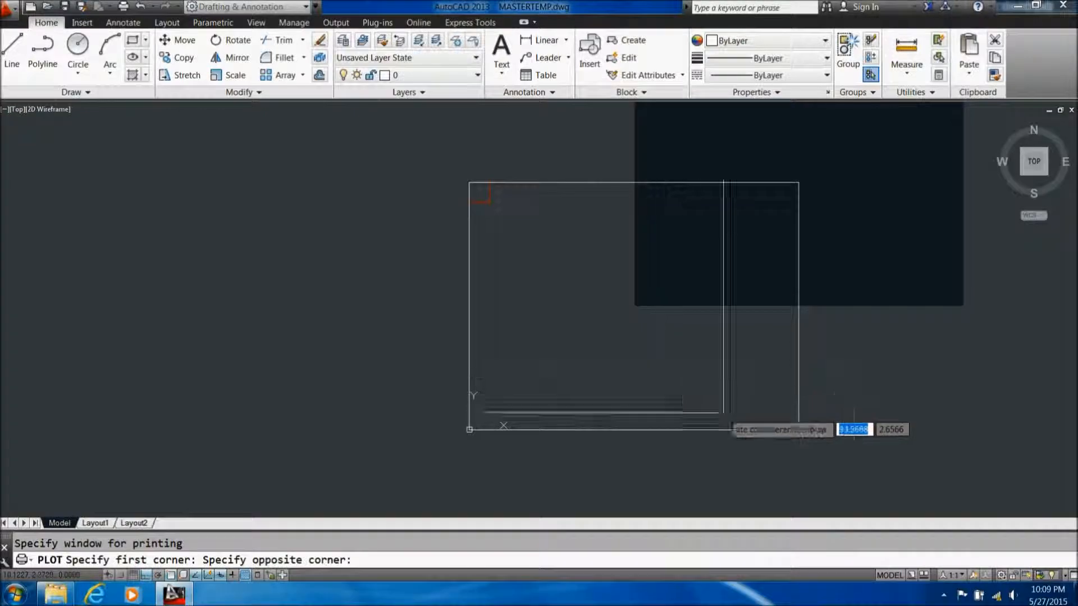
{"action": "left_click", "coordinate": [799, 429]}
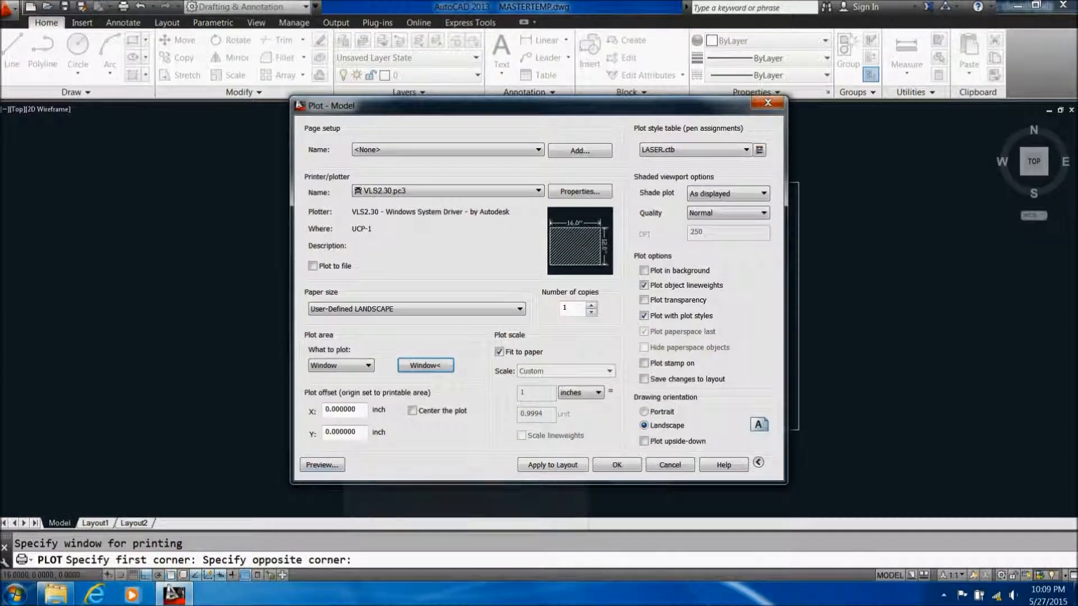
{"action": "left_click", "coordinate": [325, 463]}
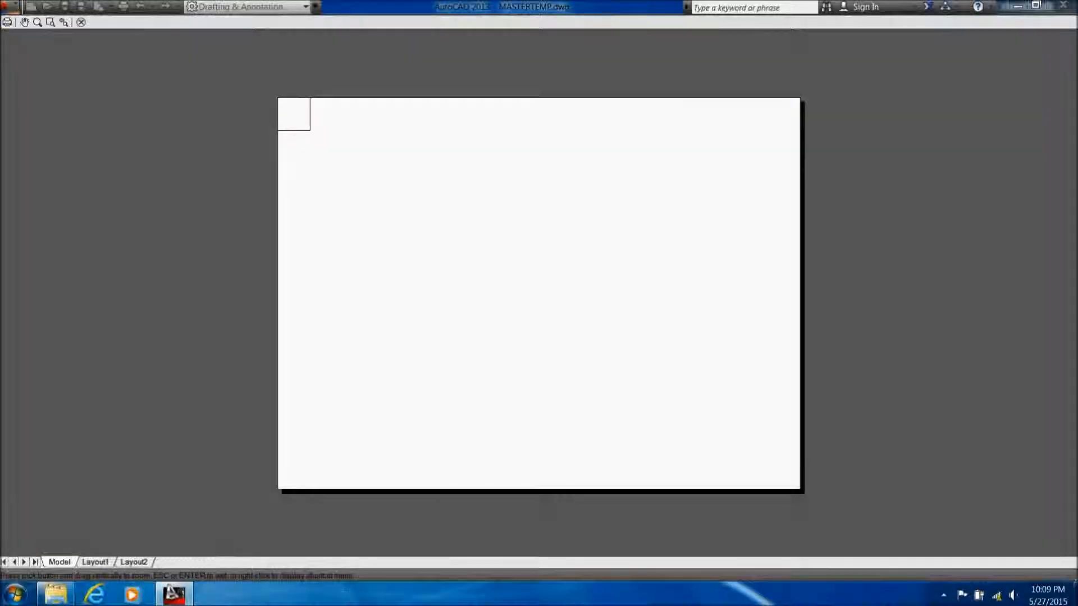
{"action": "left_click", "coordinate": [8, 22]}
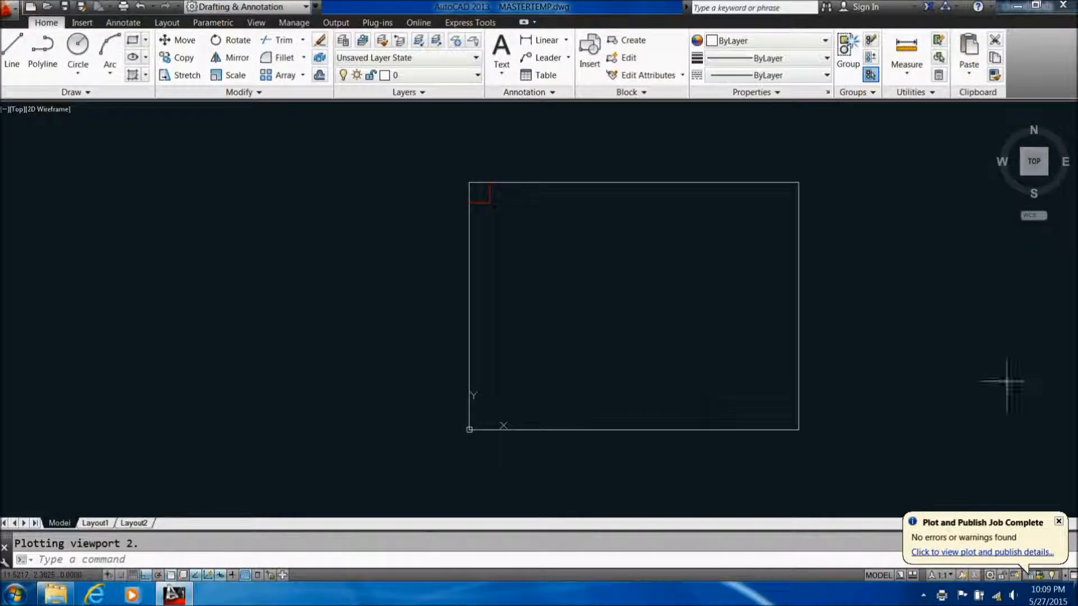
- Switch to the VLS2.30 Control Panel, zoom on the small square in the MASTERTEMP Model job, and activate the engraver
{"action": "left_click", "coordinate": [1018, 5]}
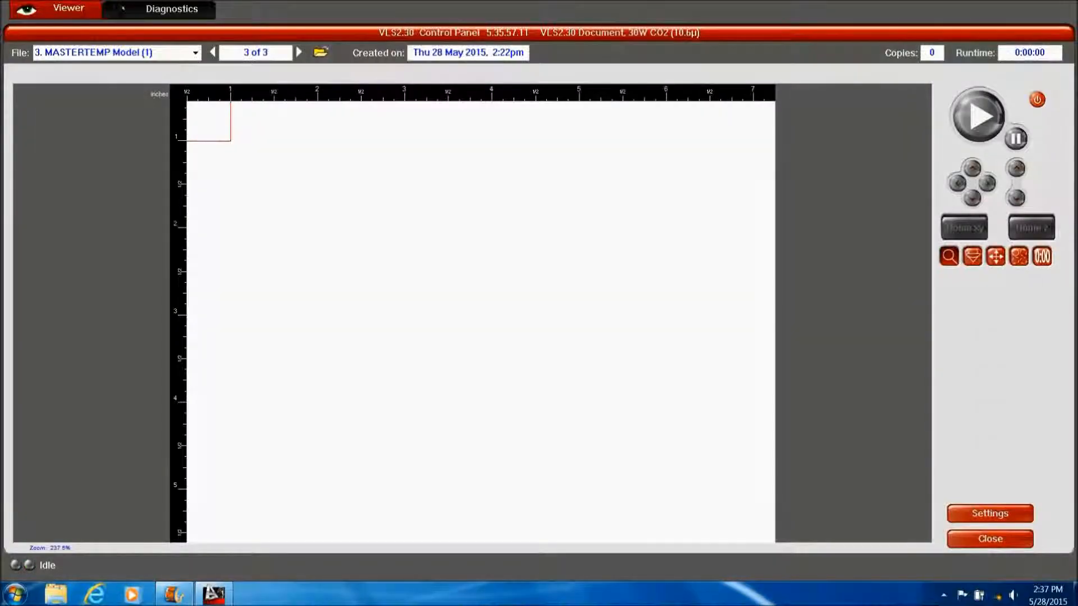
{"action": "left_click", "coordinate": [224, 121]}
{"action": "left_click", "coordinate": [225, 121]}
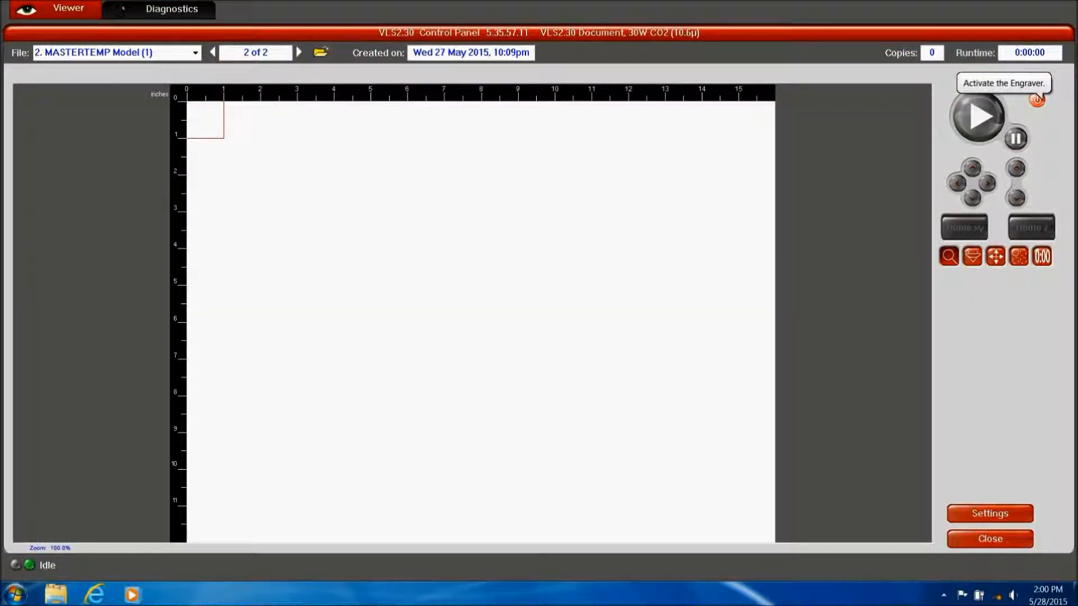
{"action": "left_click", "coordinate": [1038, 99]}
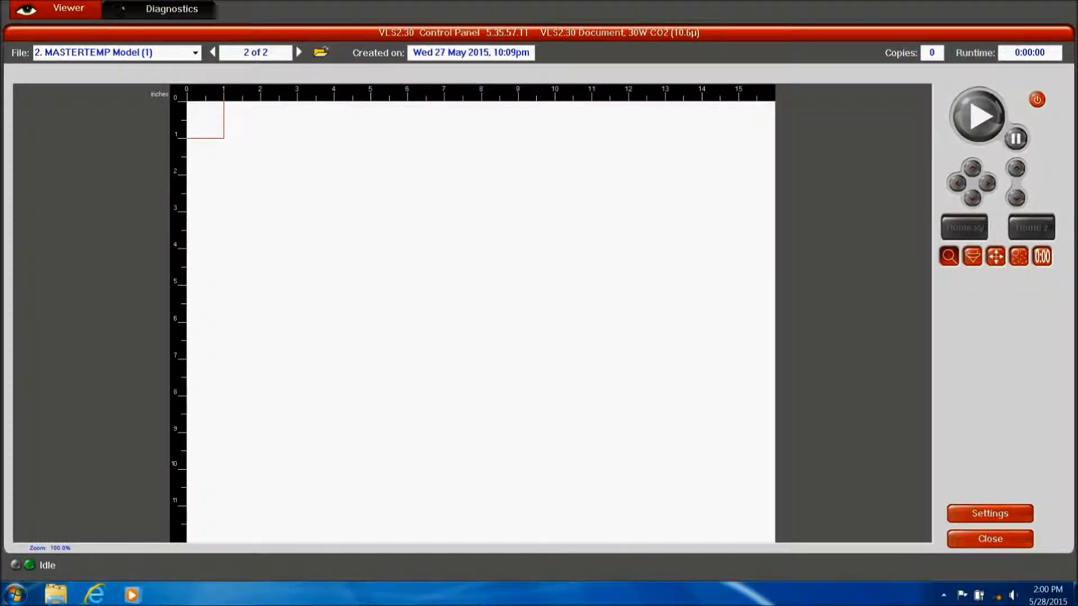